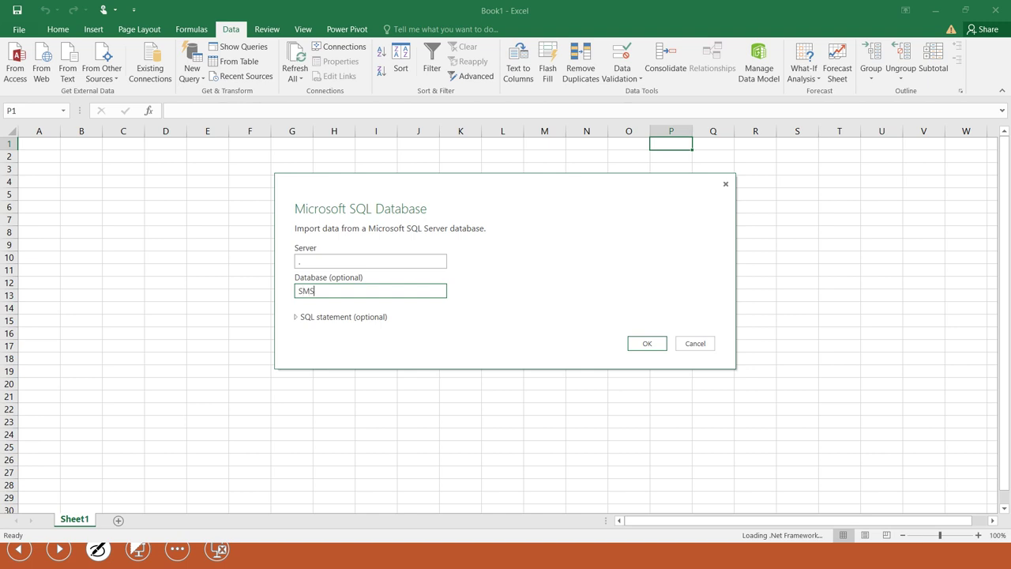
- Enter SMS_NEW as the name of the SQL Server database to import from
type("EW")
key("Return")
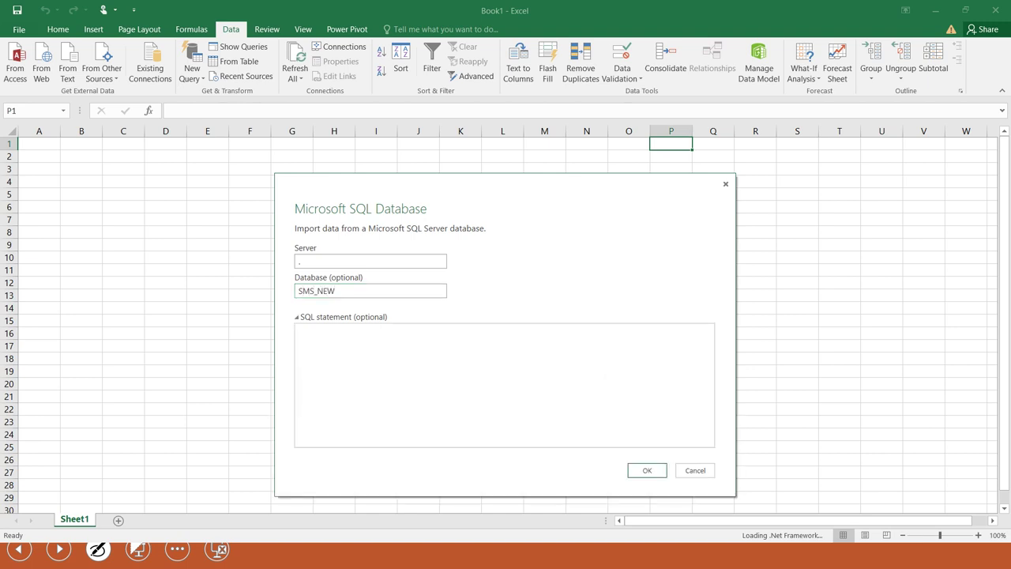
left_click(299, 332)
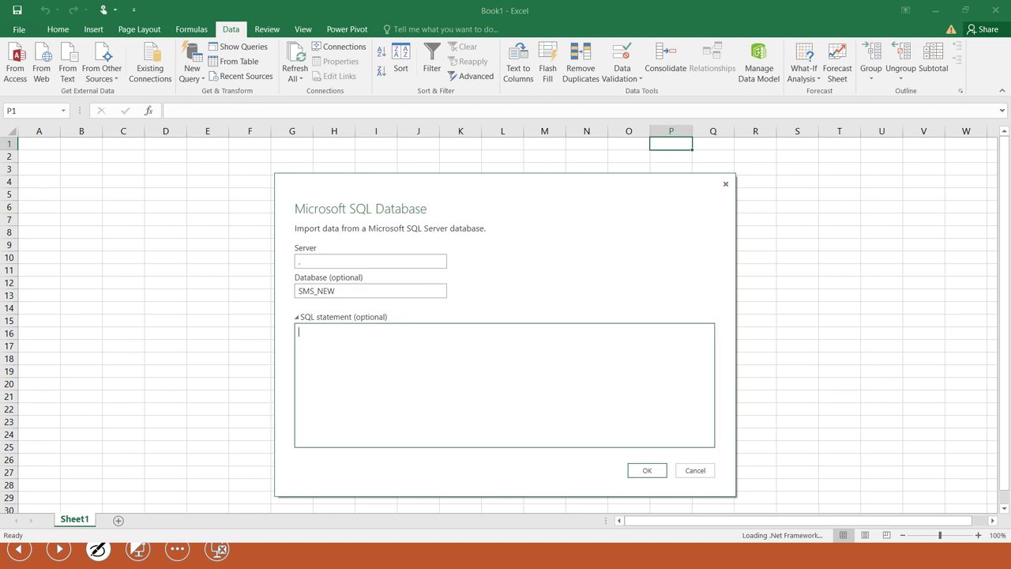
type("Select * from Student")
key("ctrl+a")
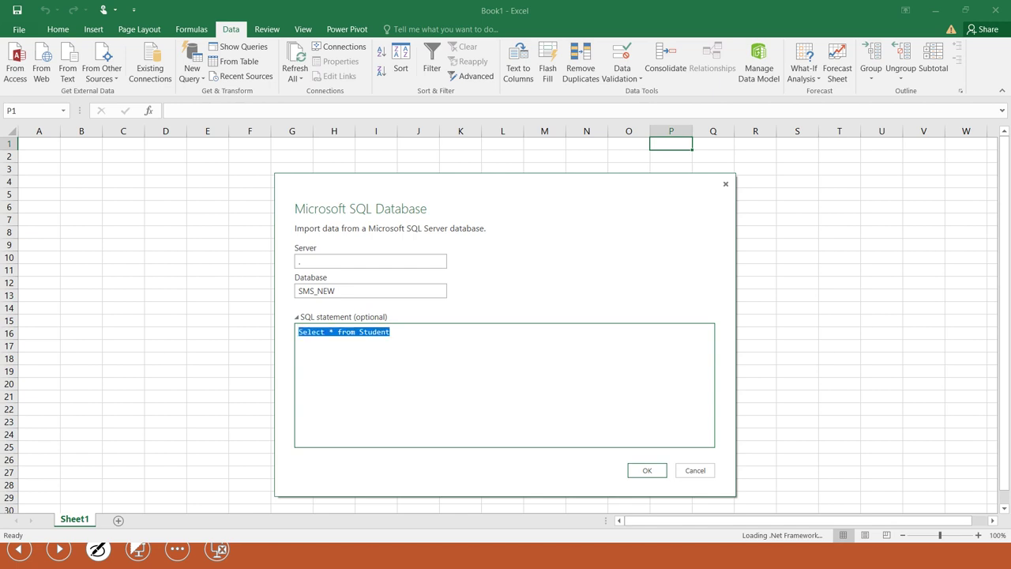
key("BackSpace")
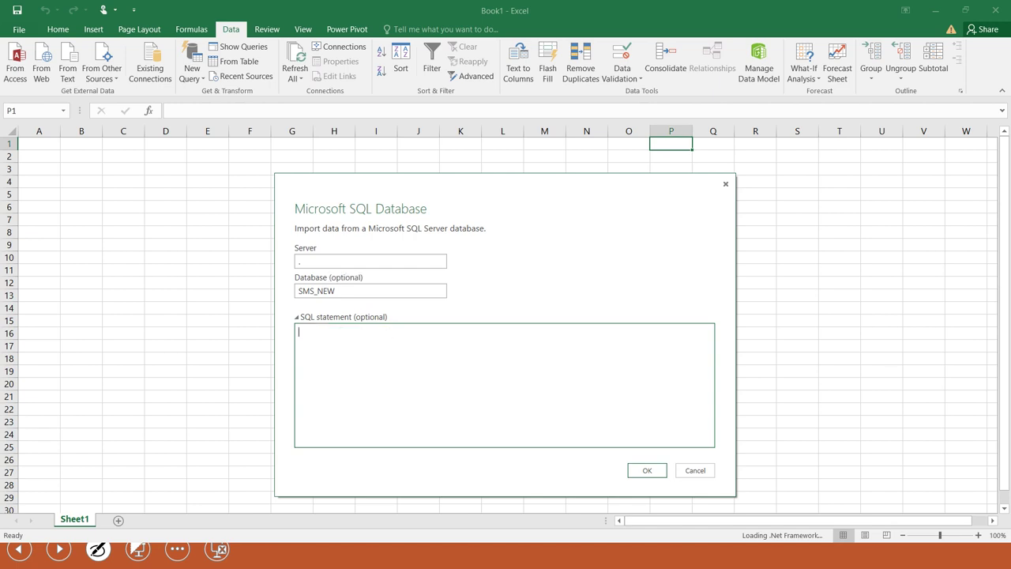
left_click(297, 317)
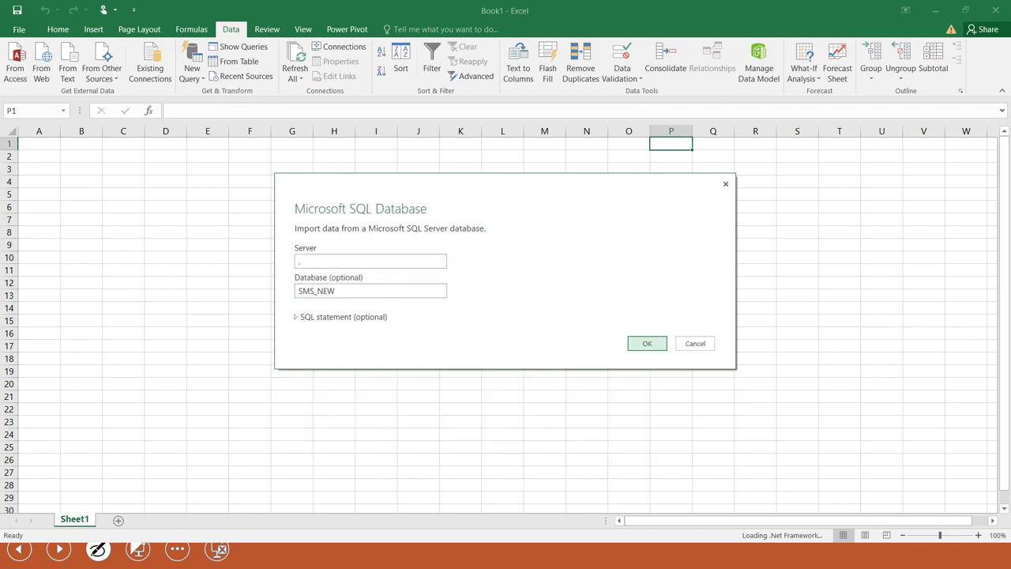
- Confirm the server and database details without an SQL statement
left_click(656, 343)
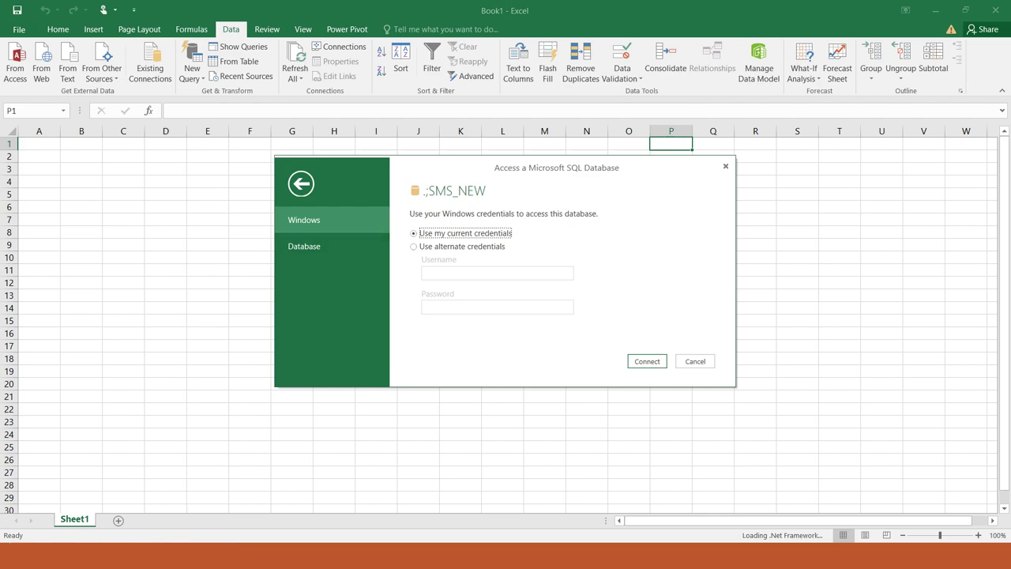
- Switch to SQL Server Management Studio, collapse the SMS_NEW database and open the Database Engine connection dialog
key("alt+Tab")
key("alt+Tab")
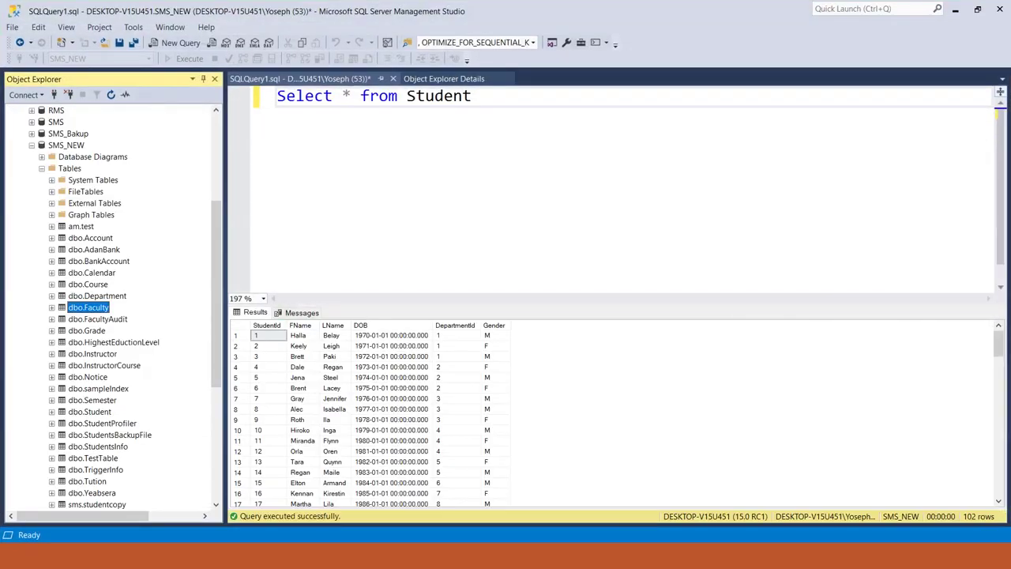
left_click(31, 145)
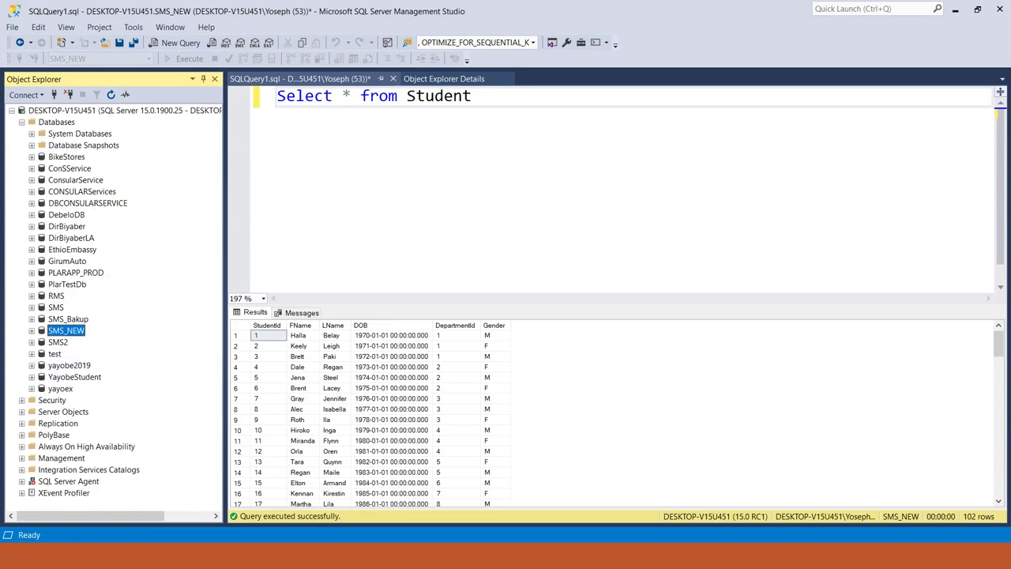
left_click(26, 94)
left_click(55, 110)
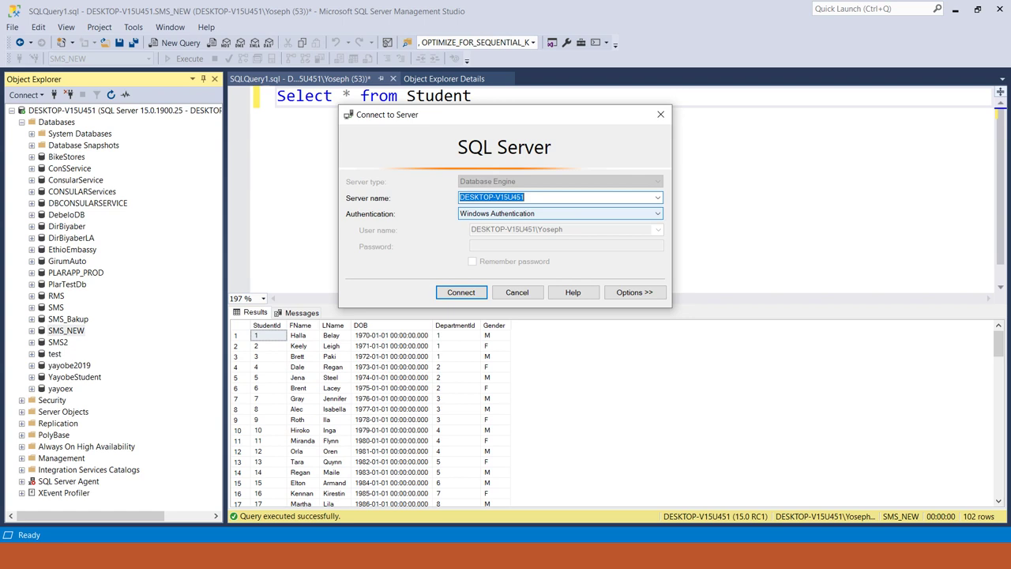
- Examine the SQL Server Authentication login fields, switch back to Windows Authentication, and return to Excel
left_click(560, 213)
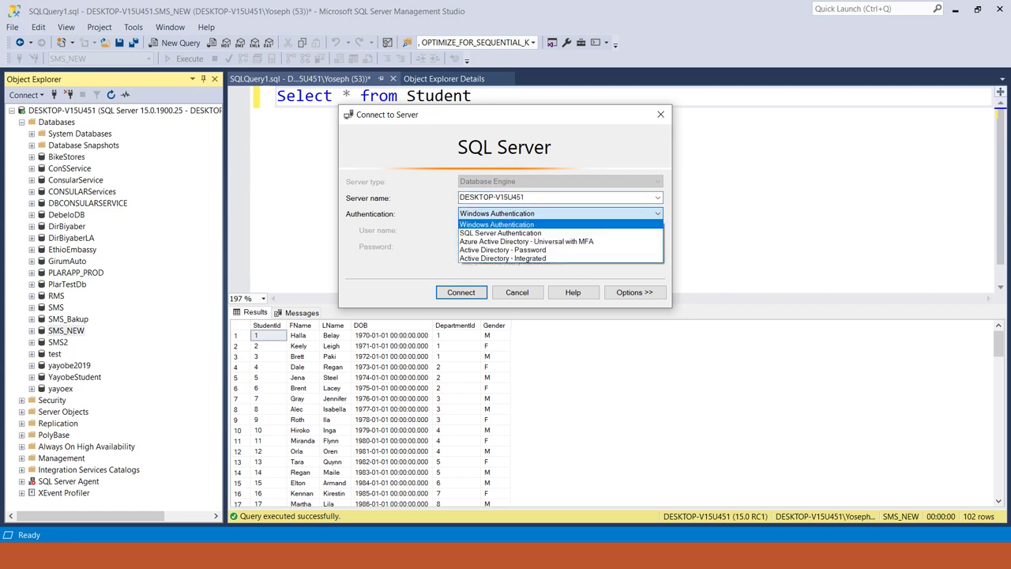
key("Down")
left_click(500, 233)
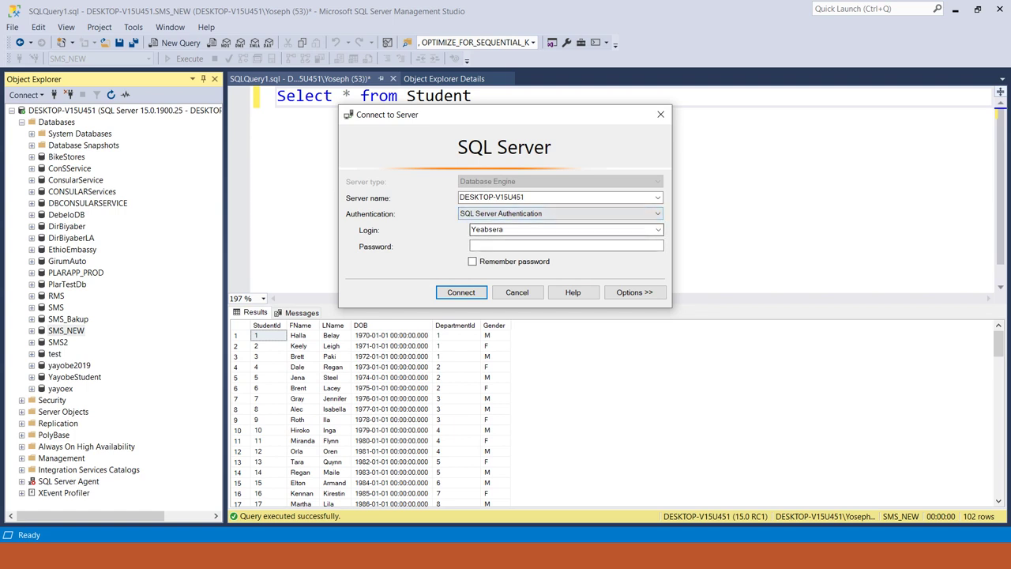
key("shift+Tab")
key("BackSpace")
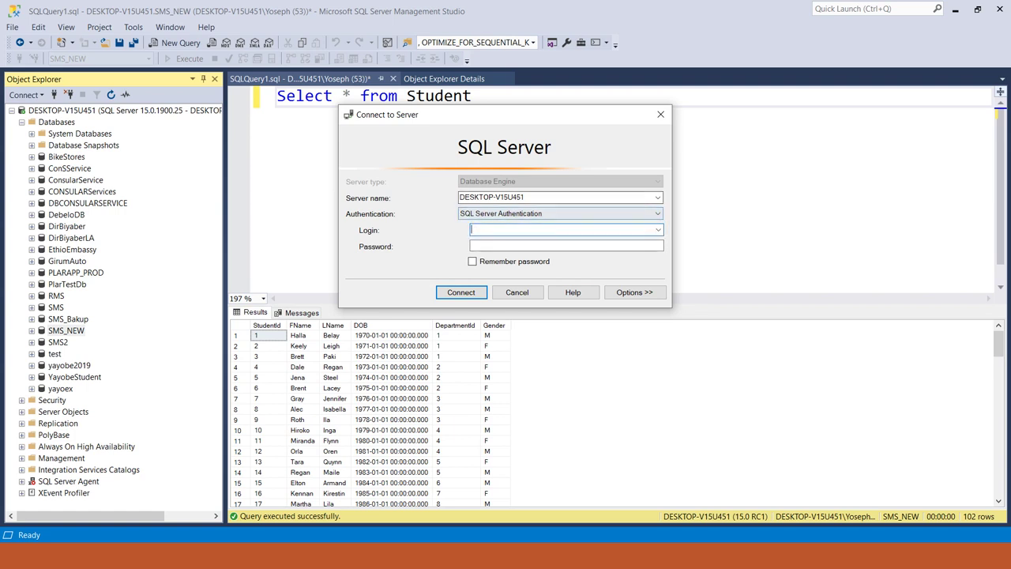
left_click(559, 213)
key("Up")
key("Return")
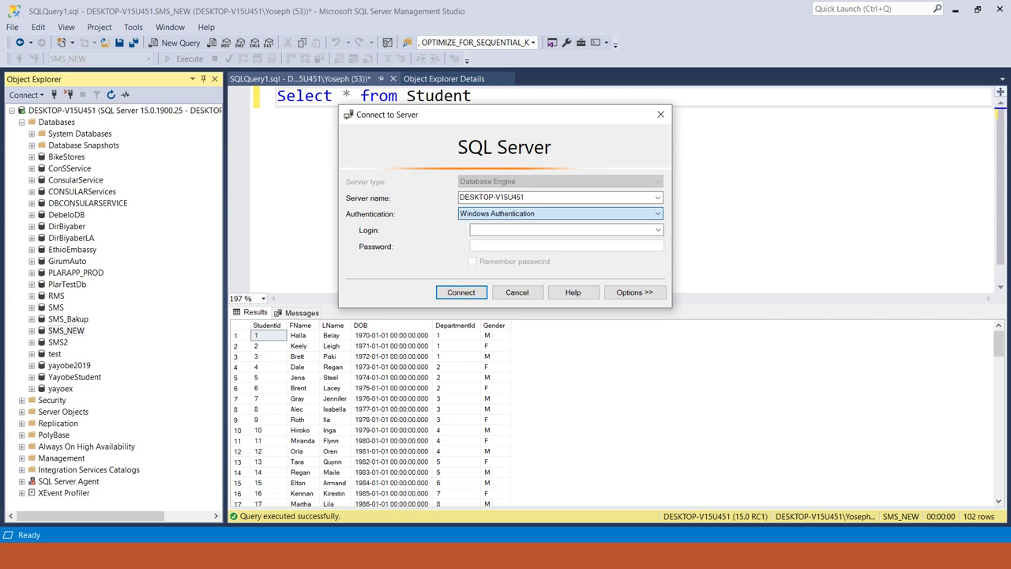
key("Tab")
key("Tab")
key("Return")
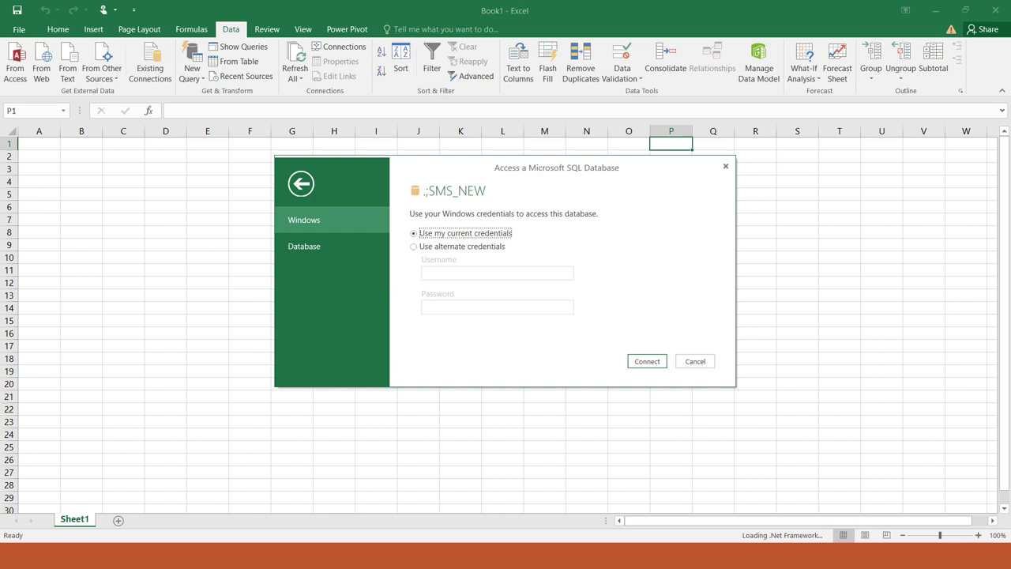
- Connect to SMS_NEW with the current Windows credentials and accept an unencrypted connection
key("Return")
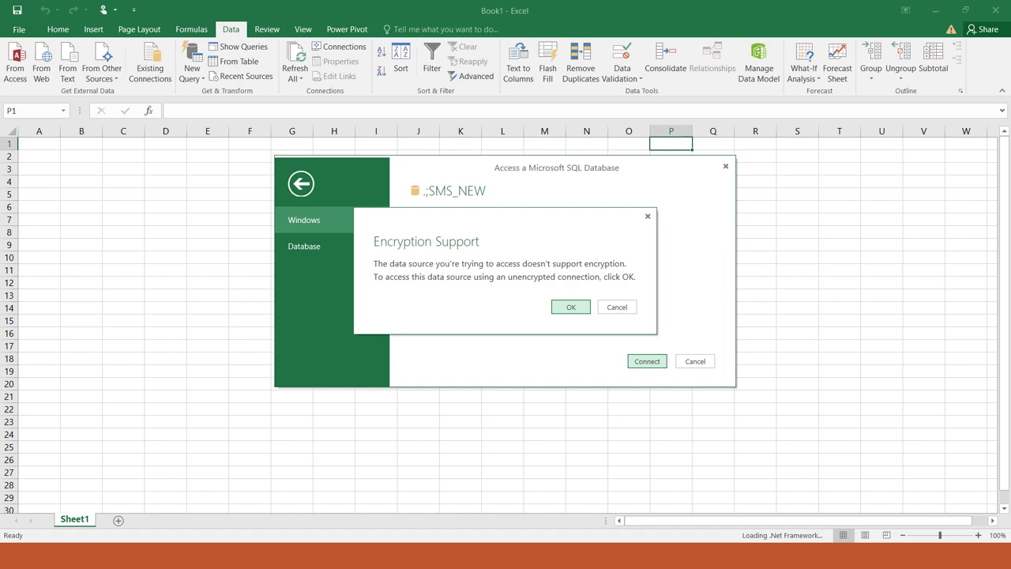
key("Return")
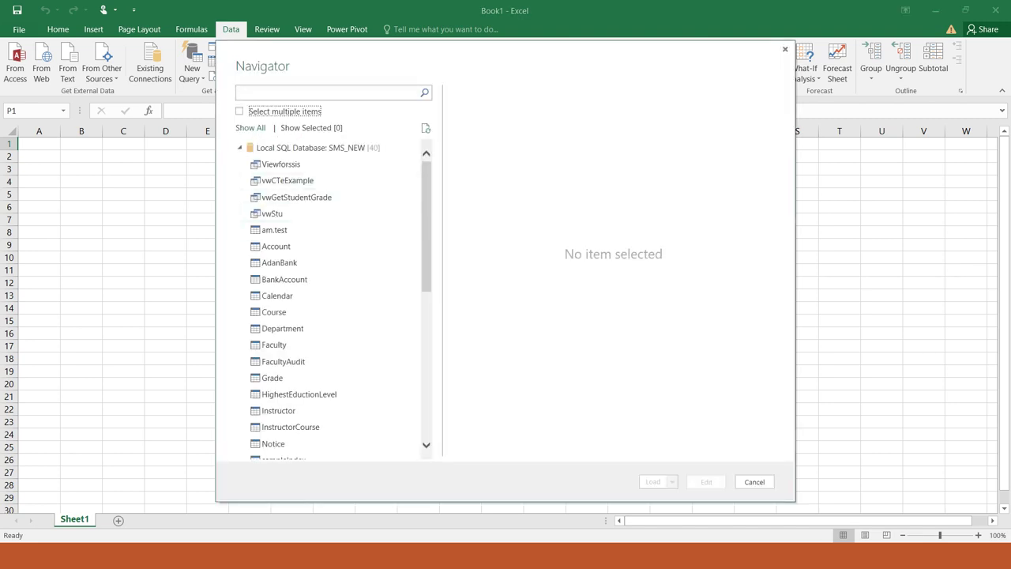
- Browse the views, tables and functions of SMS_NEW, previewing the fngetstudent function and the Student table
left_click_drag(426, 227, 426, 371)
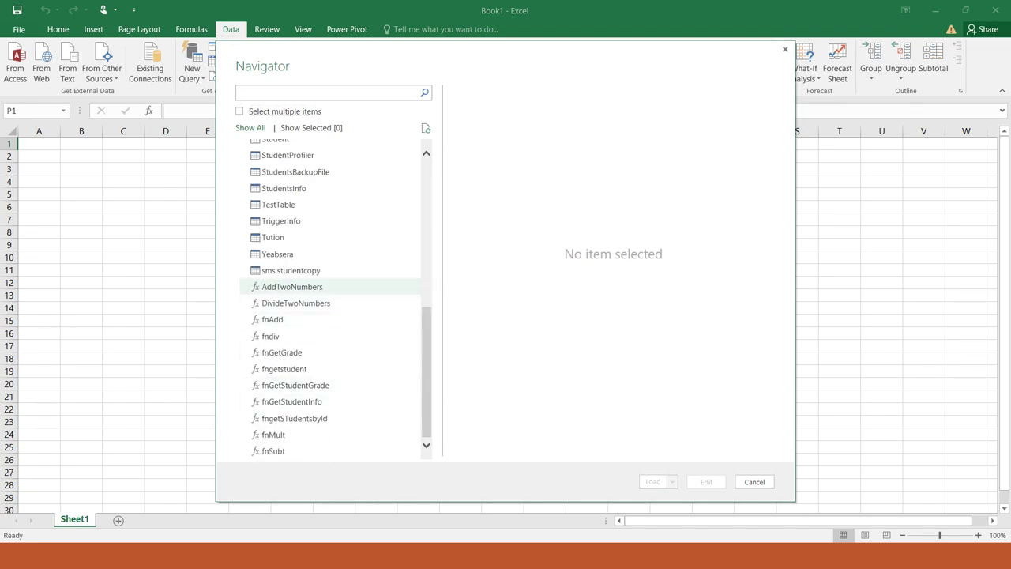
left_click(324, 369)
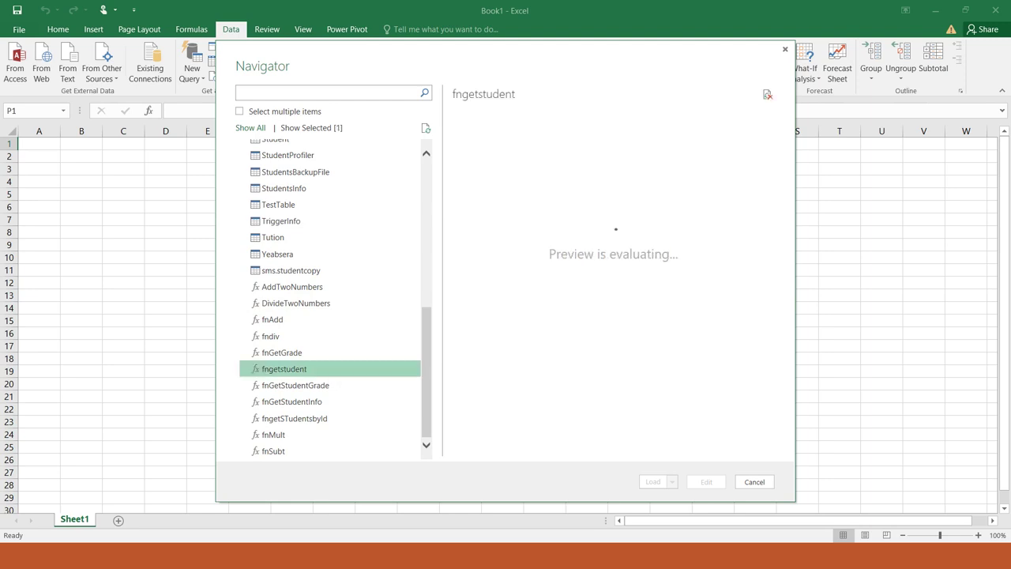
scroll(331, 299, "up", 5)
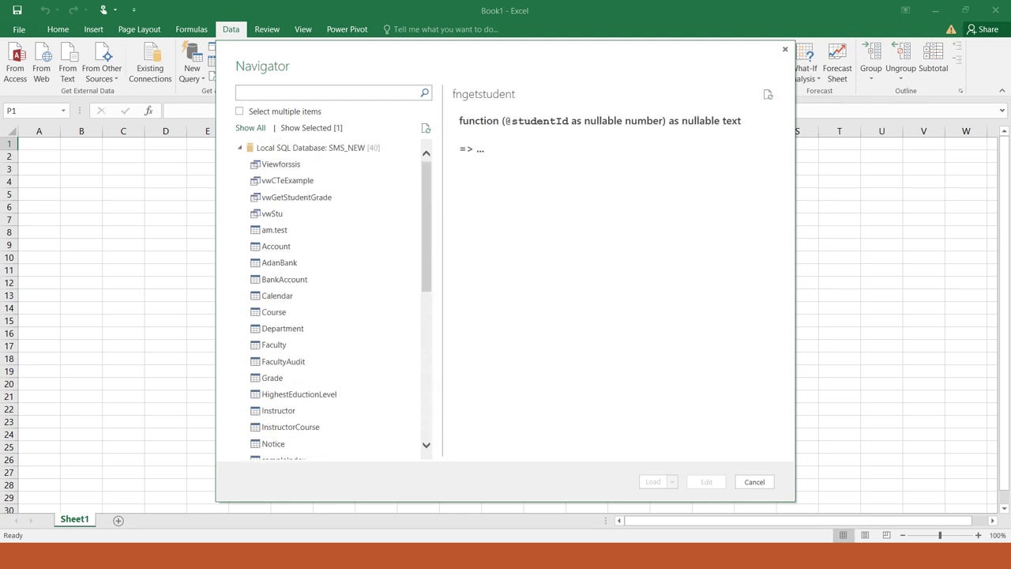
scroll(332, 300, "down", 7)
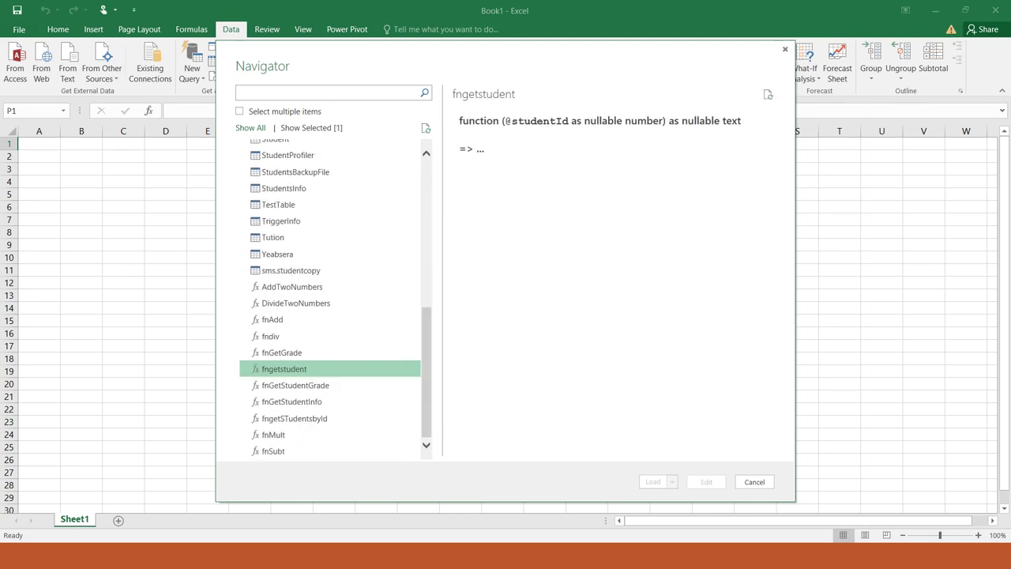
scroll(348, 226, "up", 6)
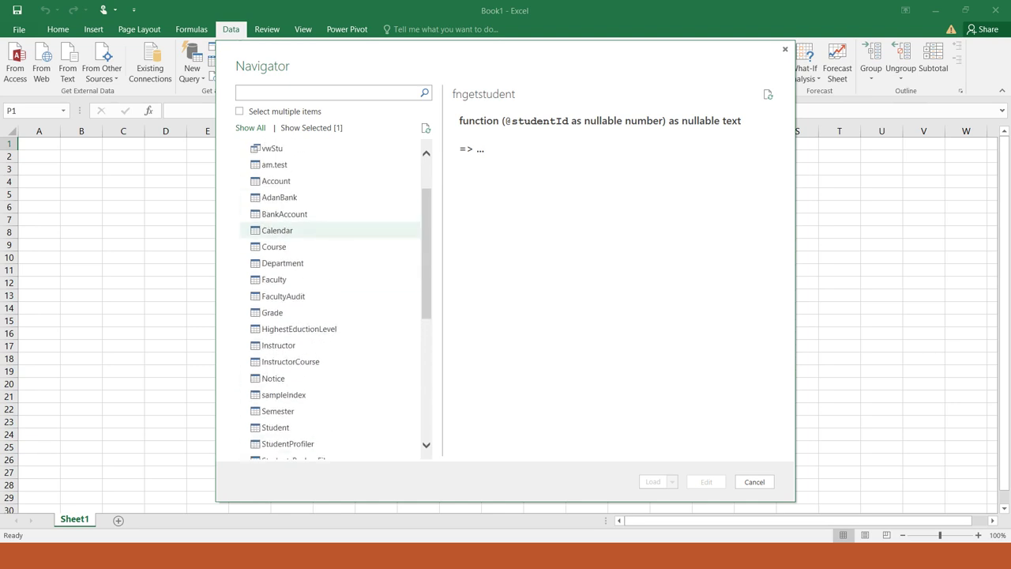
scroll(348, 230, "up", 2)
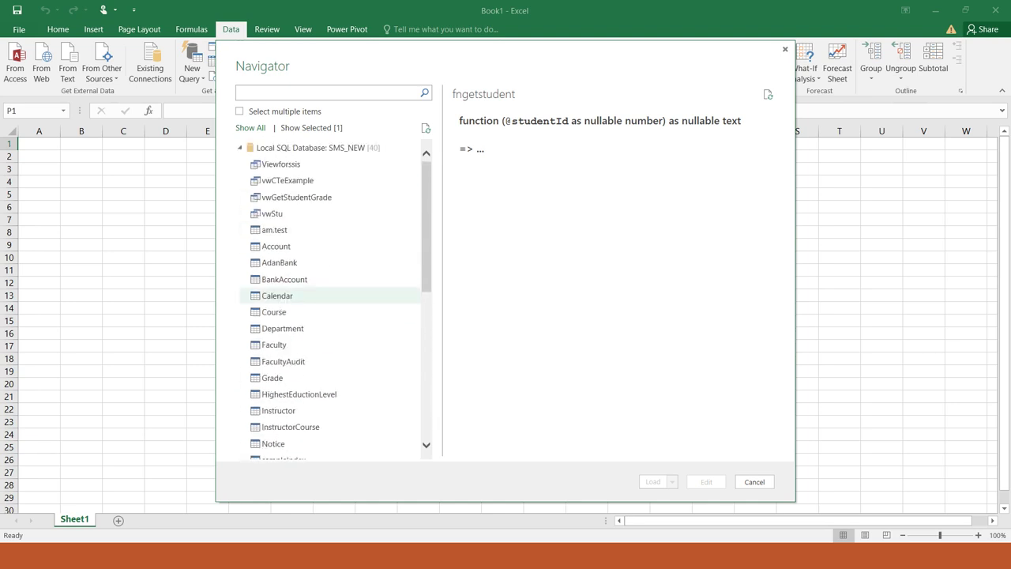
scroll(332, 295, "down", 4)
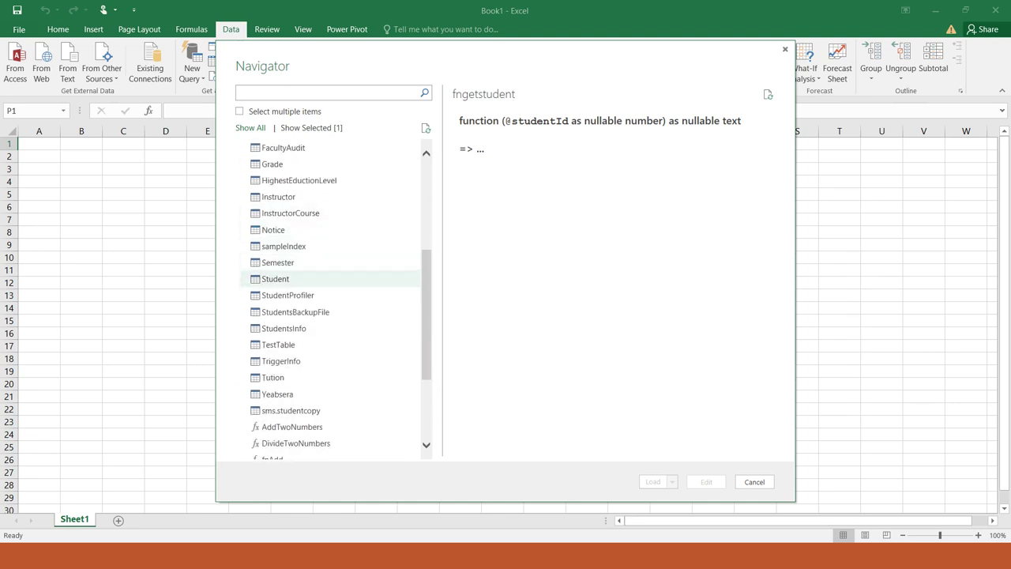
left_click(277, 278)
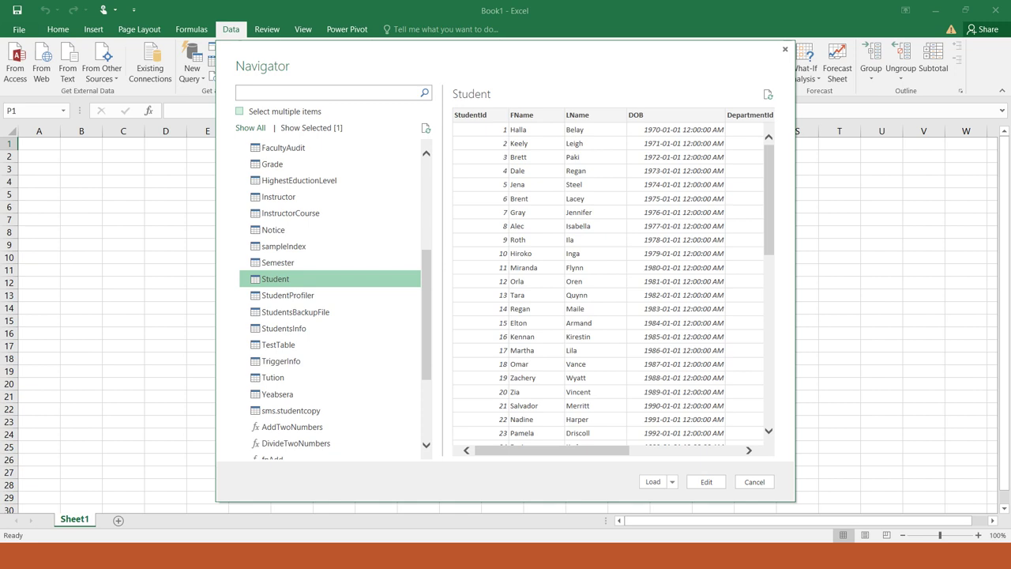
- Enable selection of multiple items and load the Student and Department tables into the workbook
left_click(239, 111)
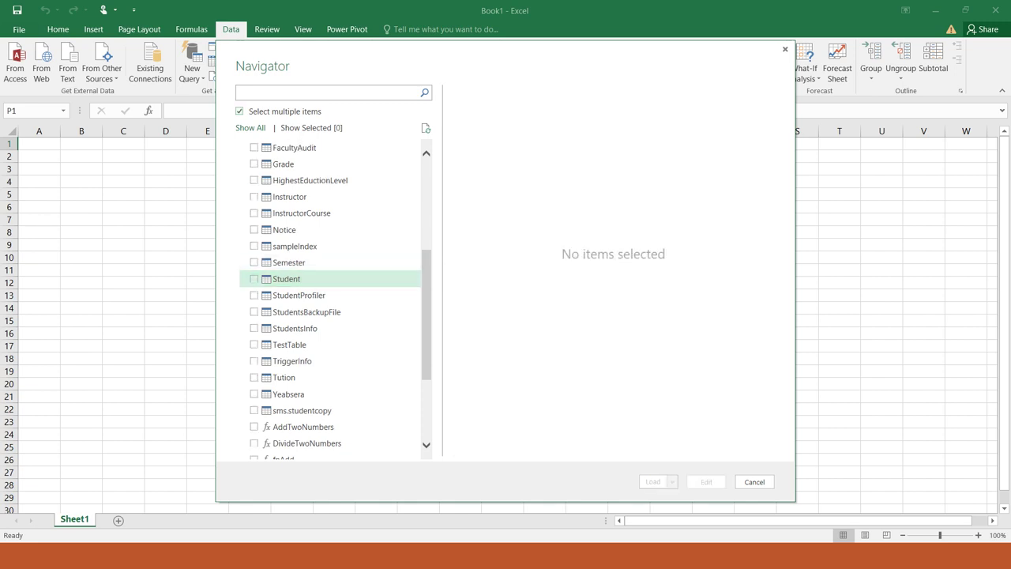
left_click(254, 279)
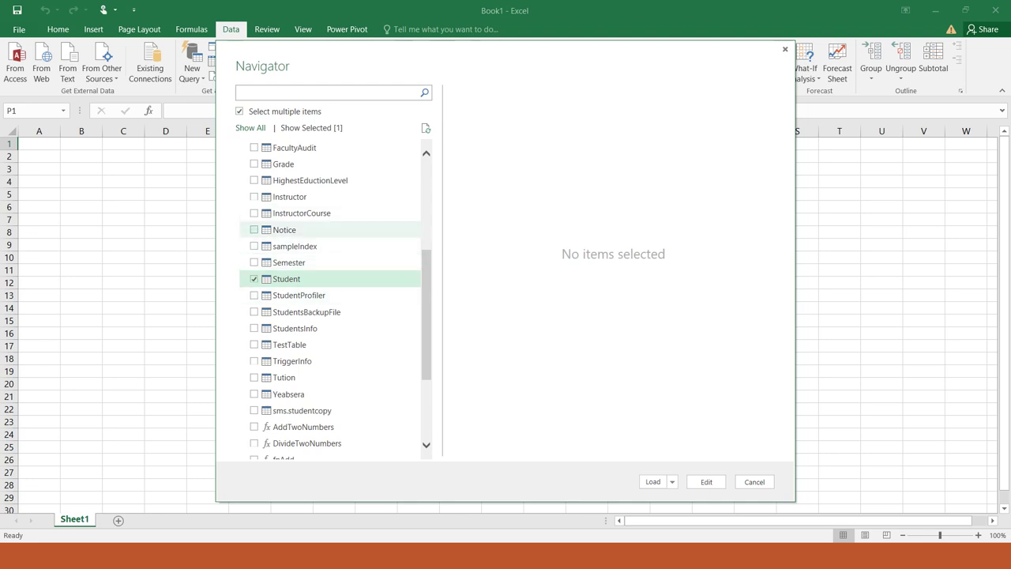
scroll(332, 347, "down", 1)
scroll(332, 332, "down", 2)
scroll(331, 331, "up", 6)
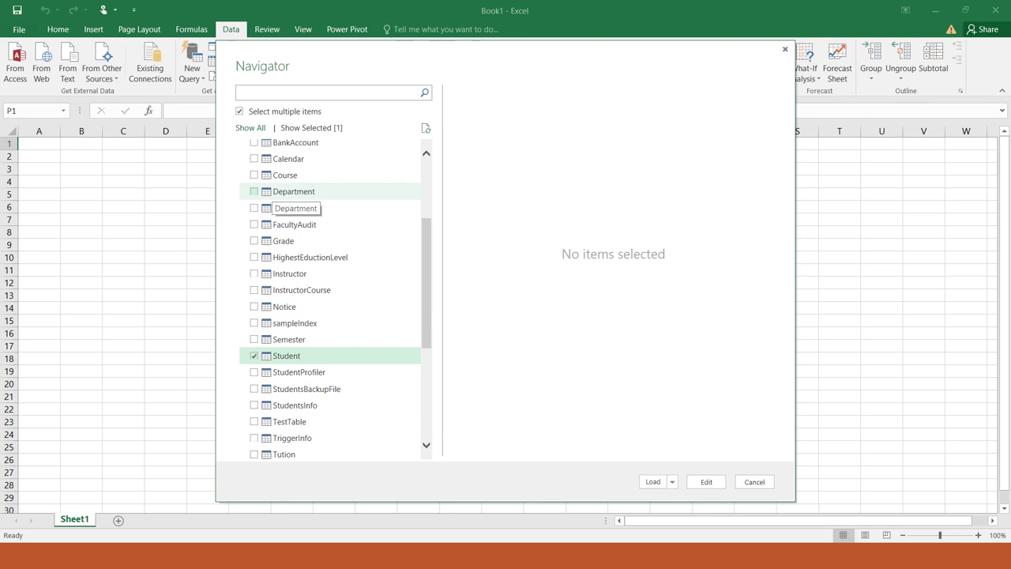
left_click(254, 191)
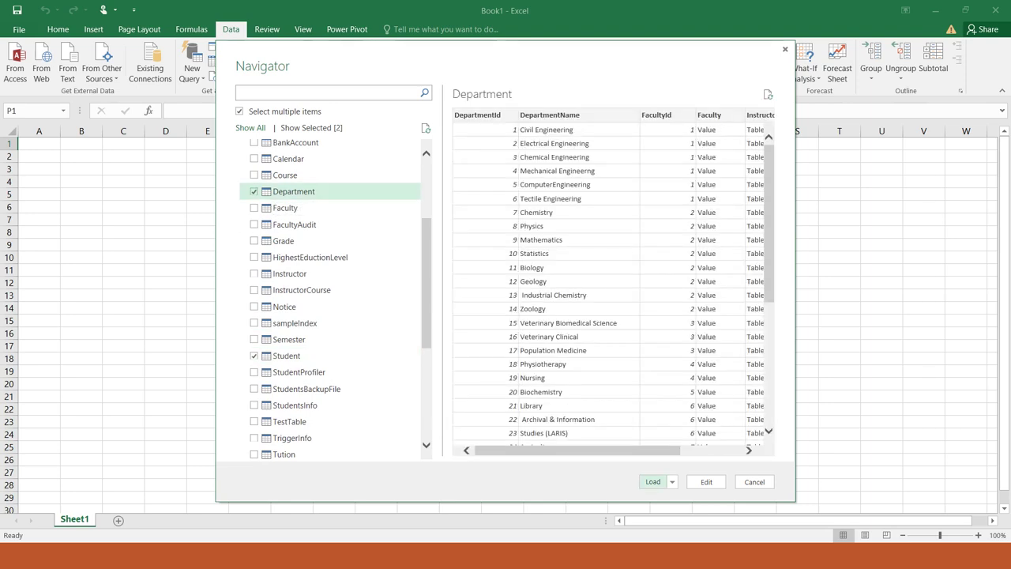
left_click(653, 481)
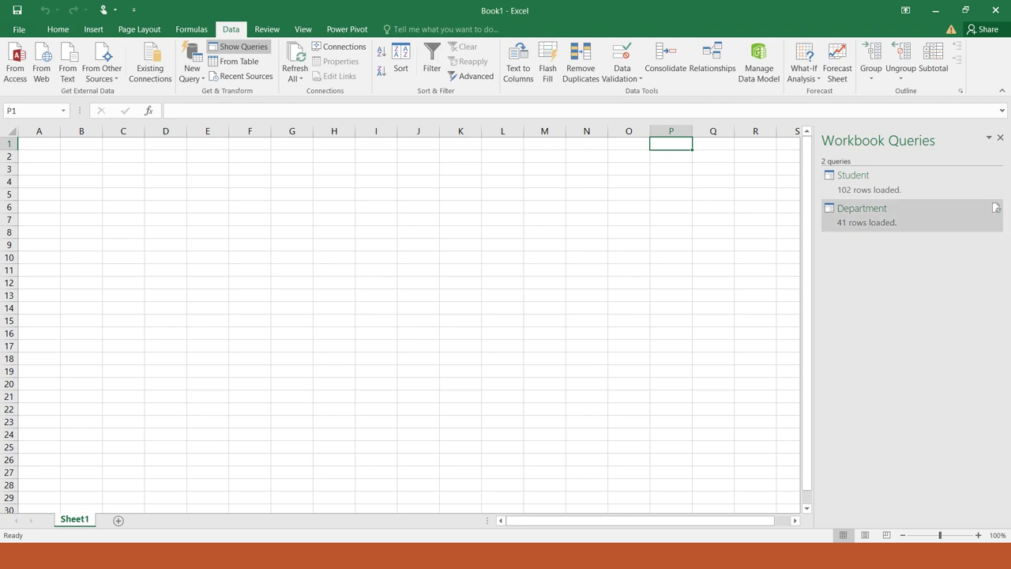
- Examine the preview of the Student query, including its columns and load settings, and close it
mouse_move(877, 184)
mouse_move(861, 213)
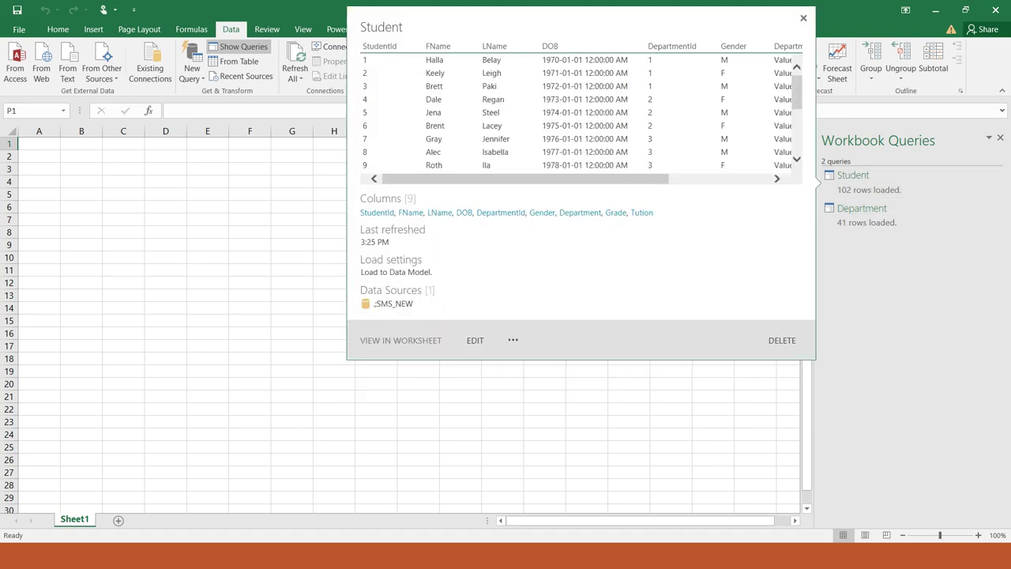
left_click_drag(525, 179, 626, 179)
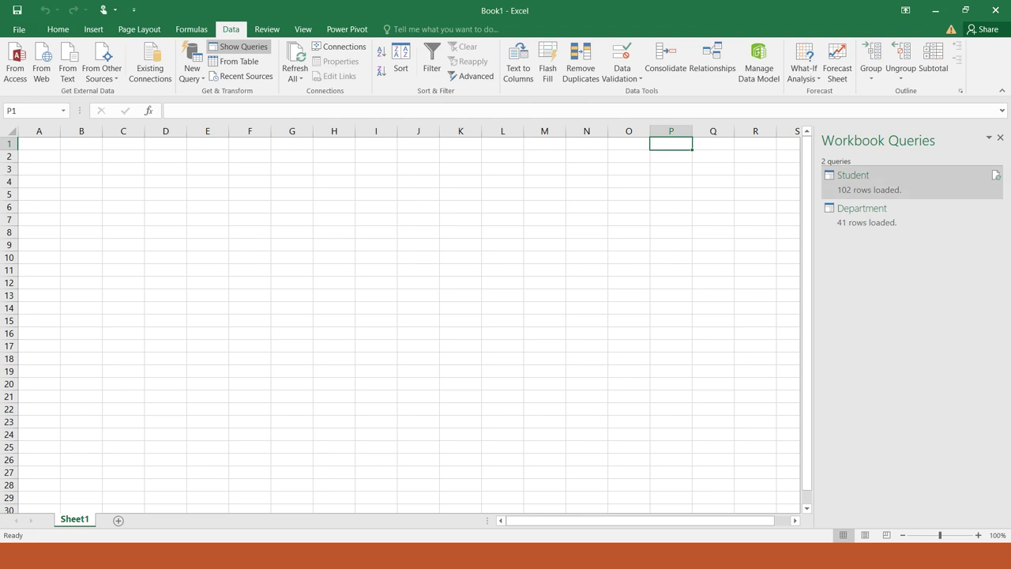
mouse_move(854, 190)
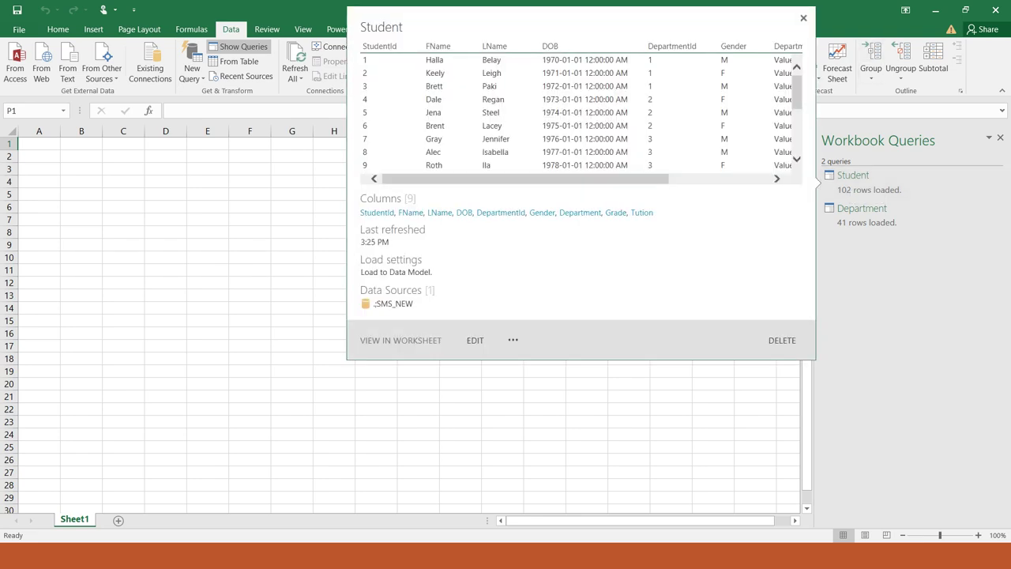
left_click(804, 17)
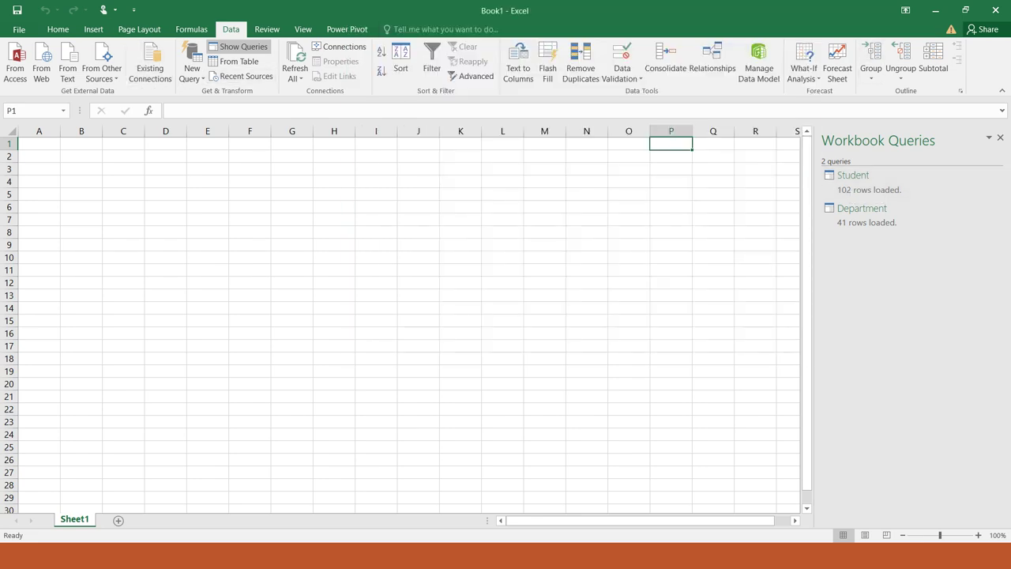
- Try to detect relationships between the loaded tables with Power Pivot
left_click(347, 29)
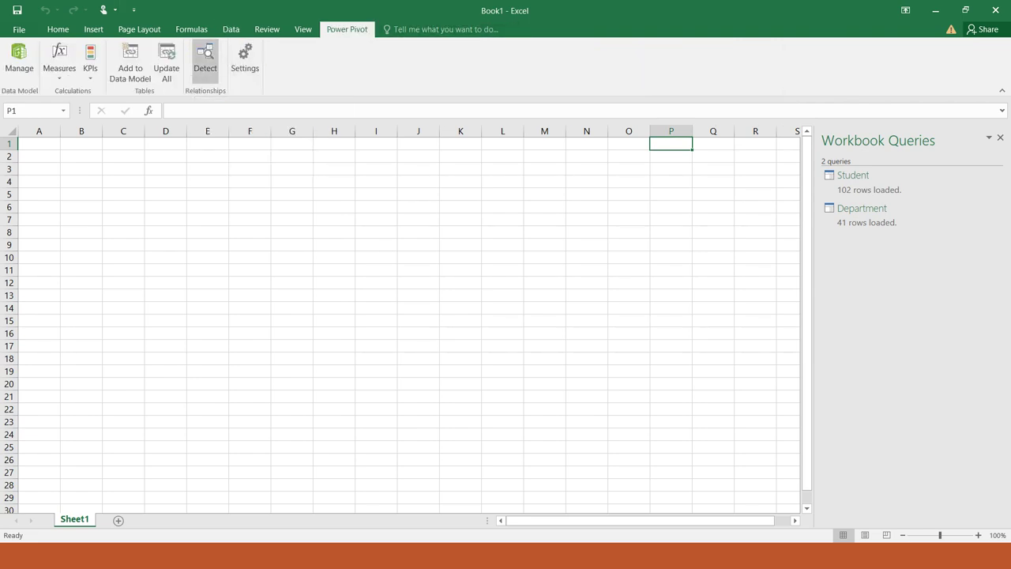
left_click(205, 61)
key("Return")
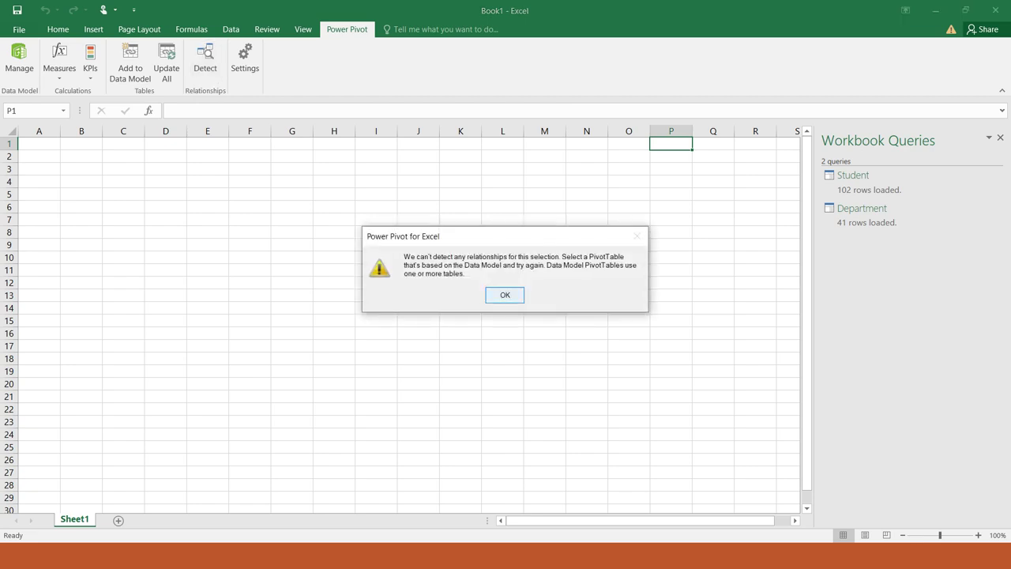
- Try to detect relationships again with the Student query selected
left_click(869, 181)
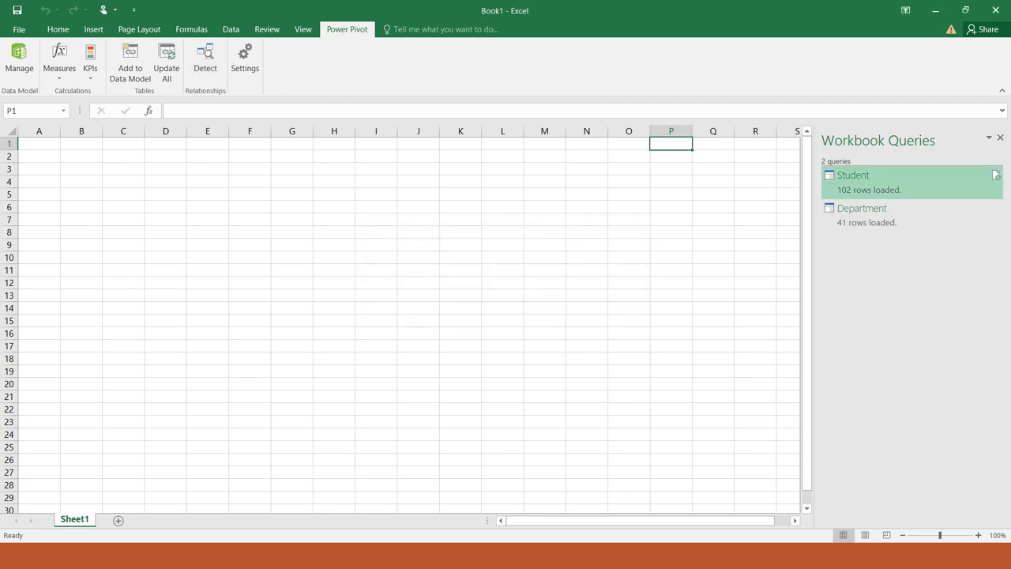
left_click(205, 61)
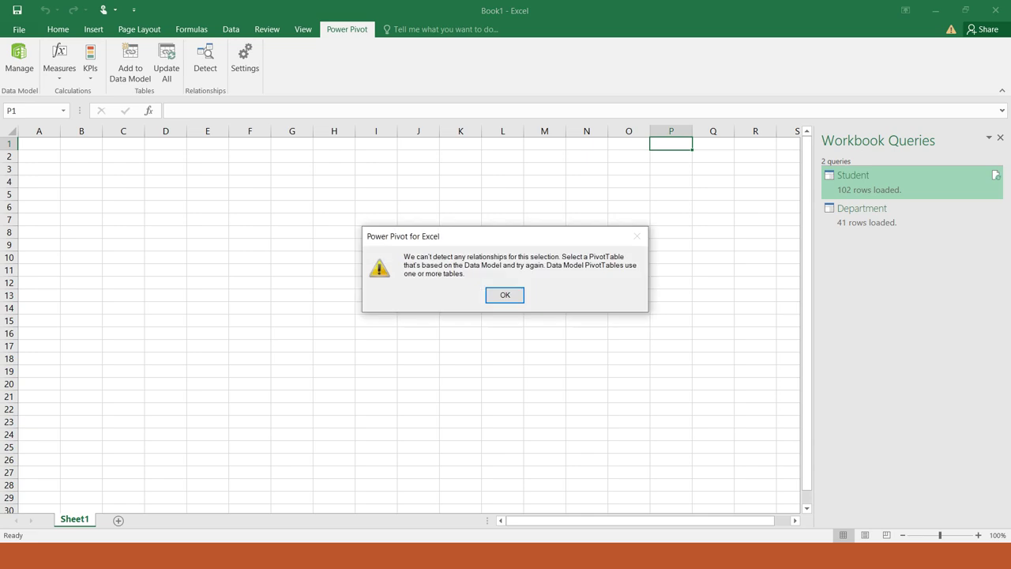
key("Return")
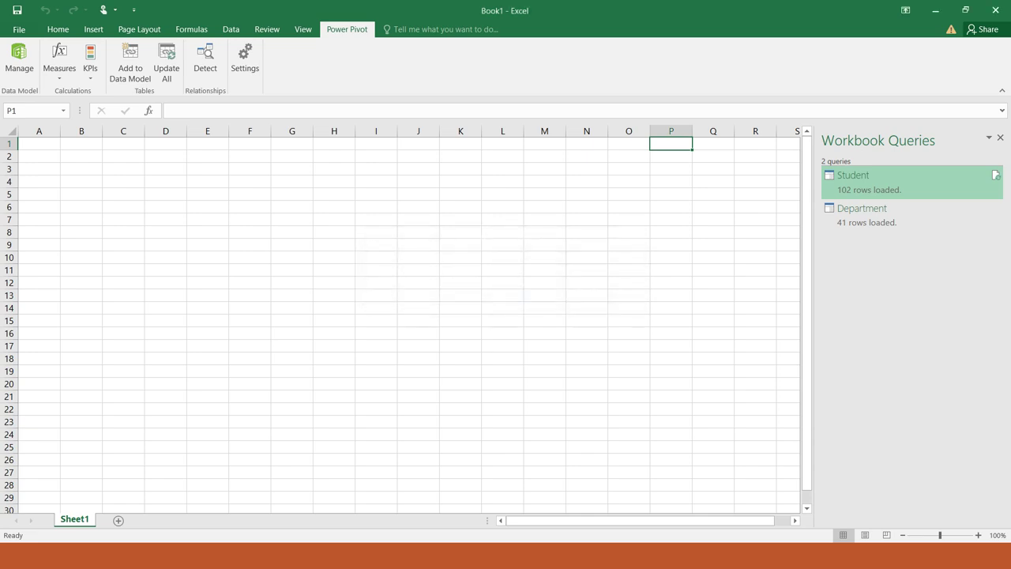
- Open the Student query in the Query Editor, review its rows and transform tools, and close it discarding changes
left_click(908, 215)
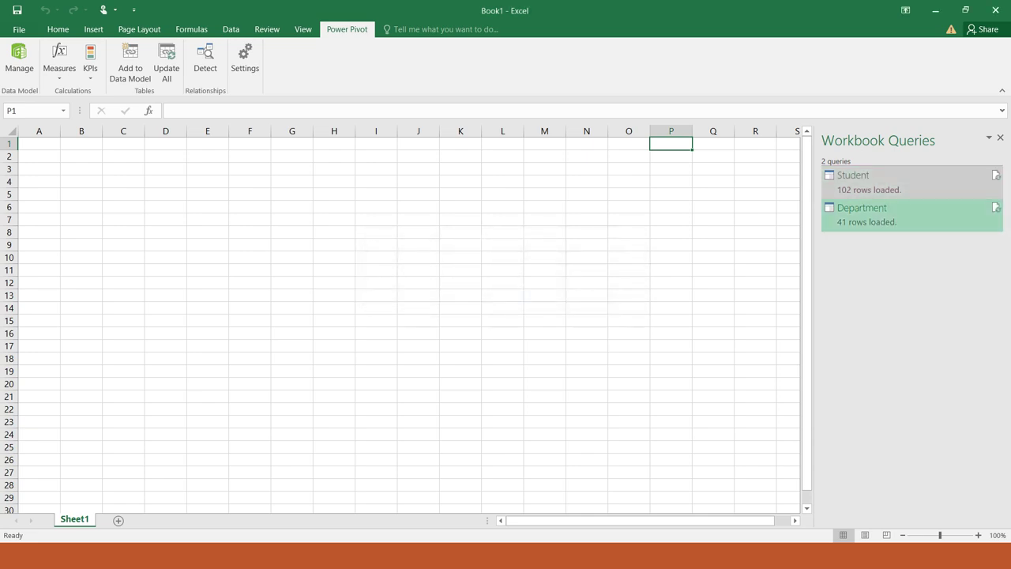
left_click(908, 182)
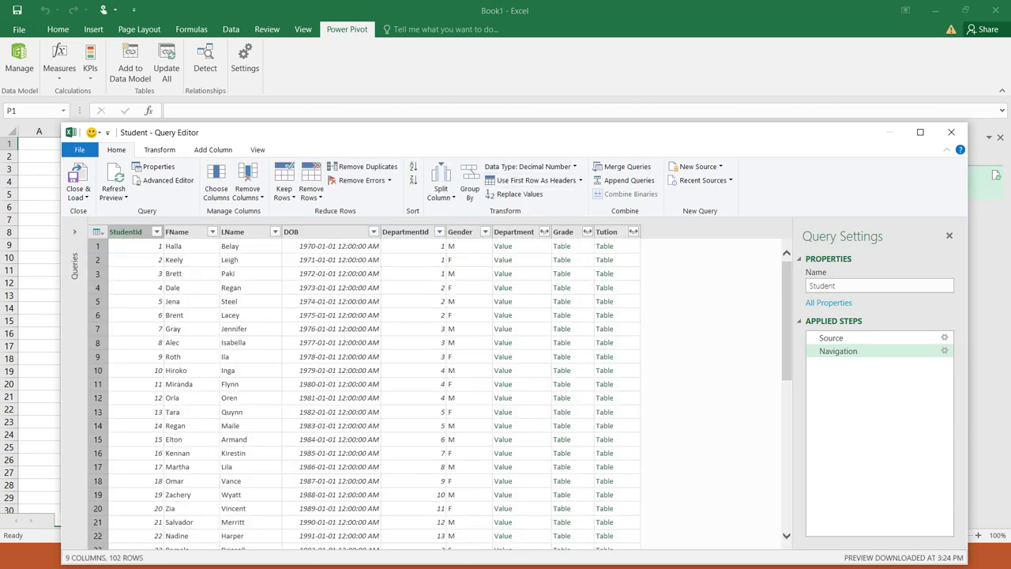
left_click_drag(441, 139, 408, 39)
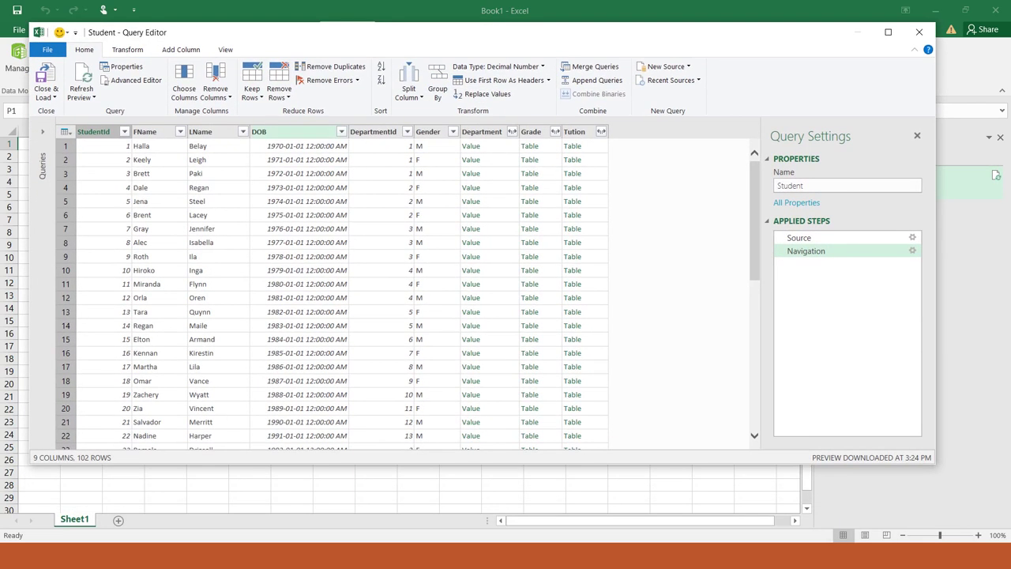
scroll(411, 292, "down", 8)
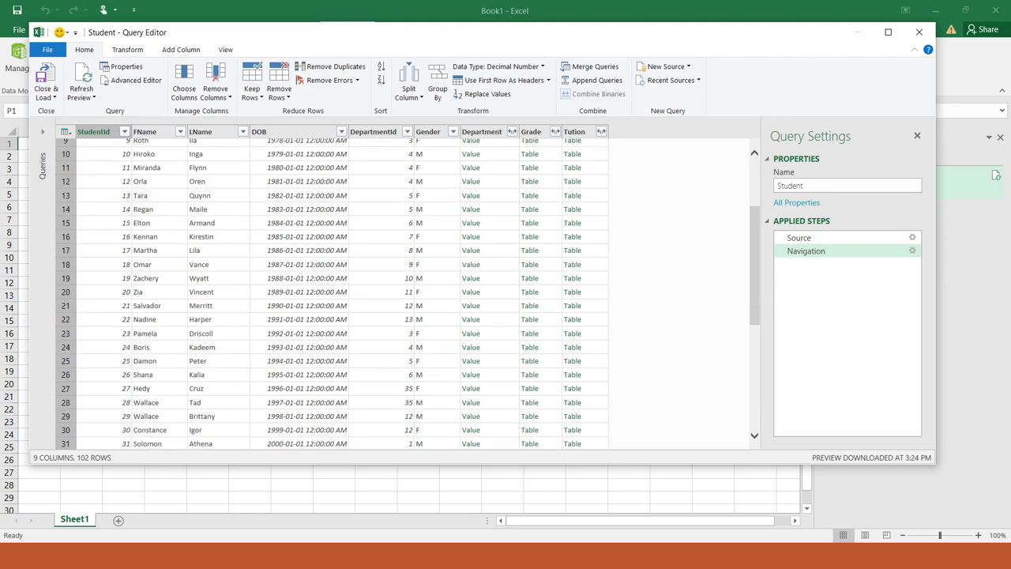
scroll(411, 292, "up", 8)
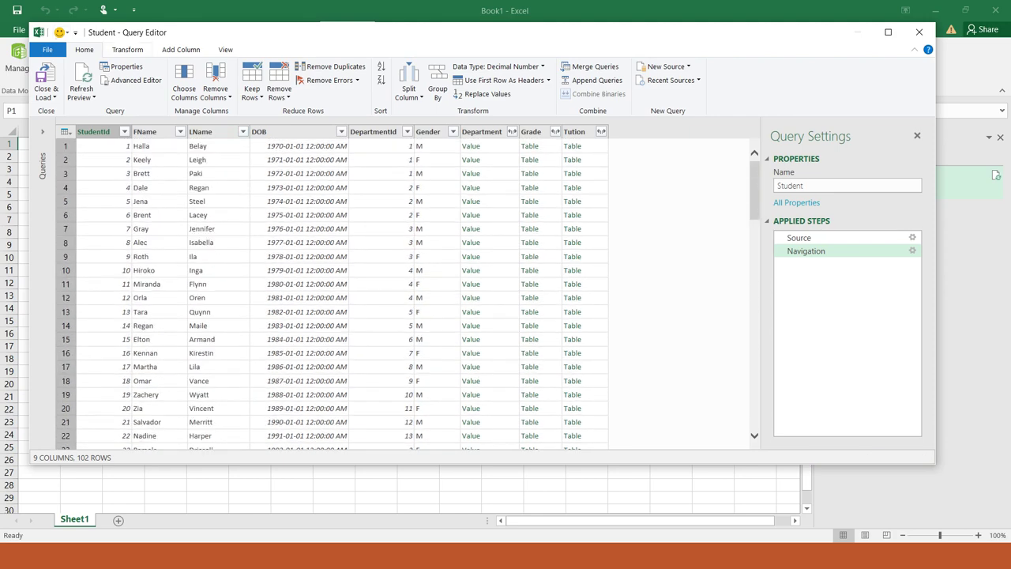
left_click(127, 49)
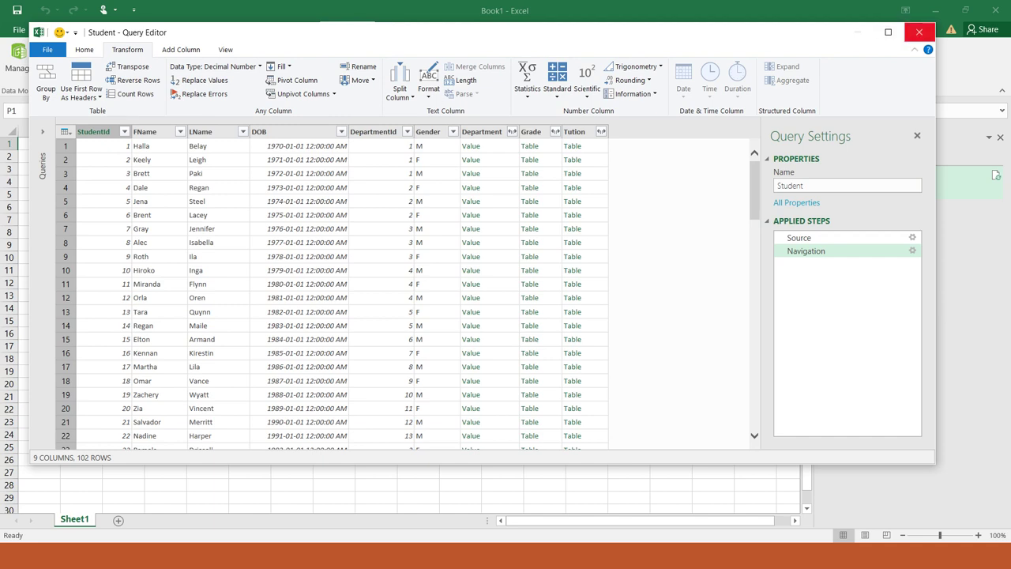
left_click(919, 31)
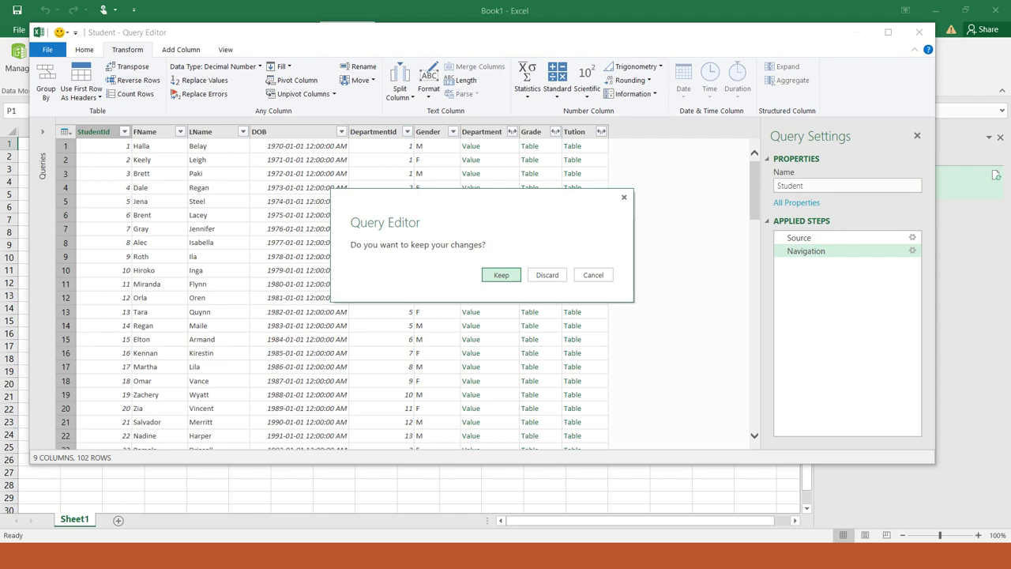
left_click(546, 275)
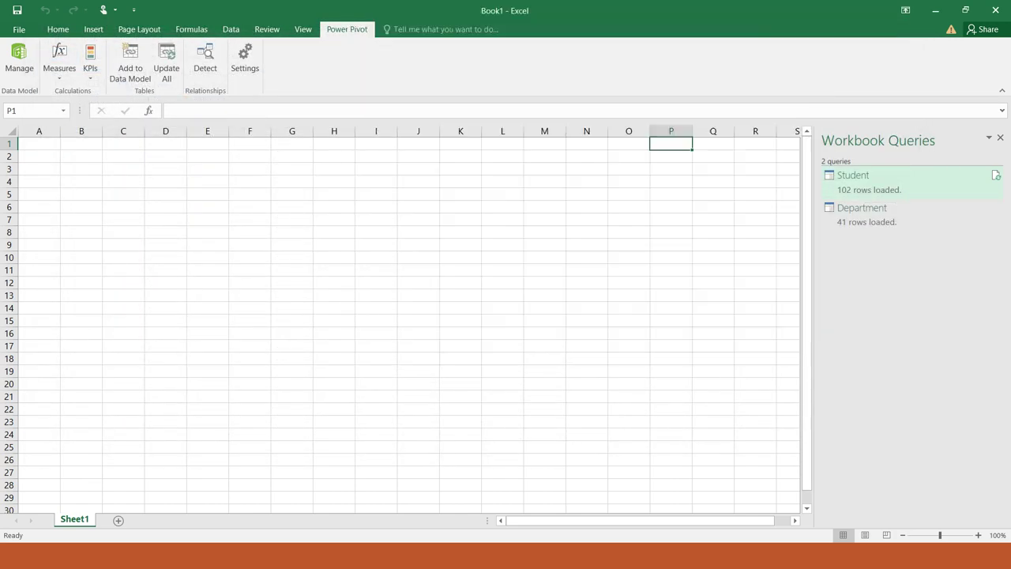
- Reopen the Student query to view its data and exit the editor without keeping changes
mouse_move(861, 215)
double_click(861, 182)
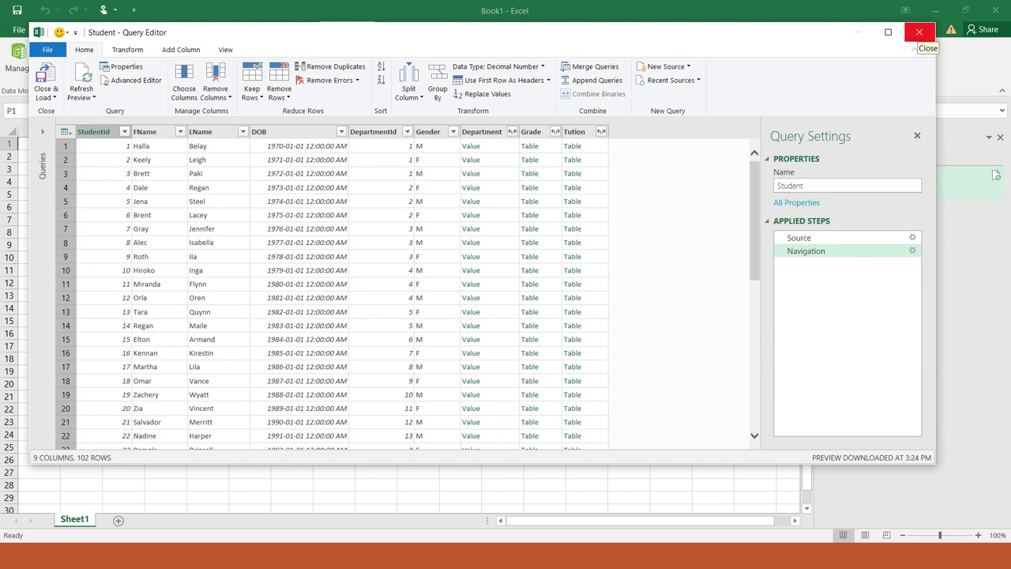
left_click(919, 32)
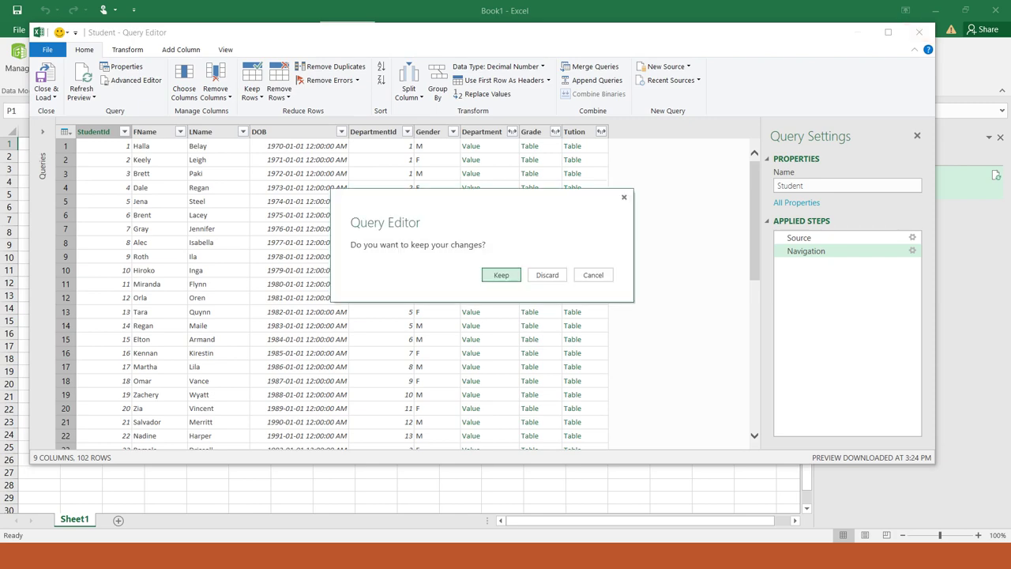
left_click(547, 274)
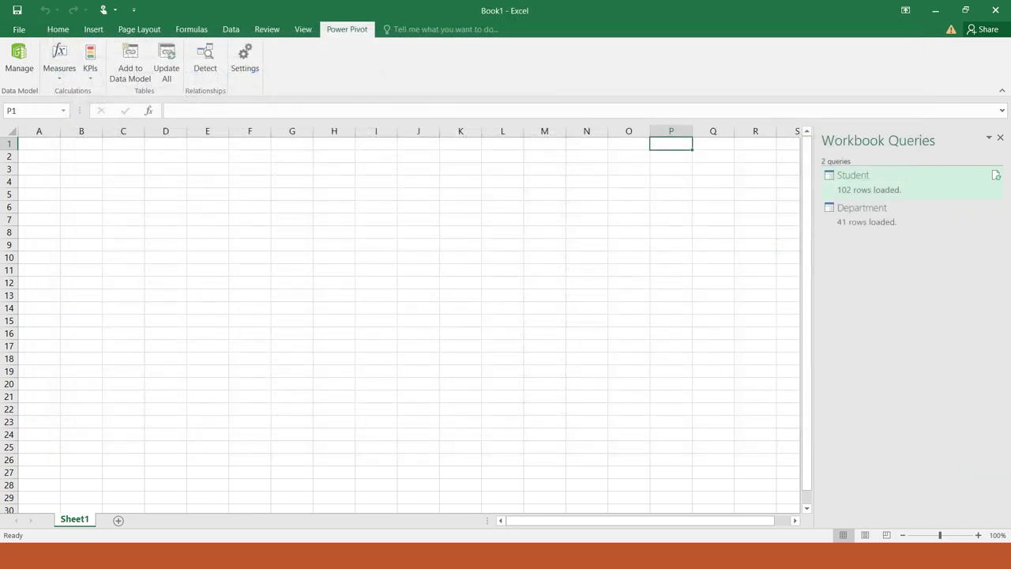
- Insert two Power View sheets into the workbook
left_click(93, 29)
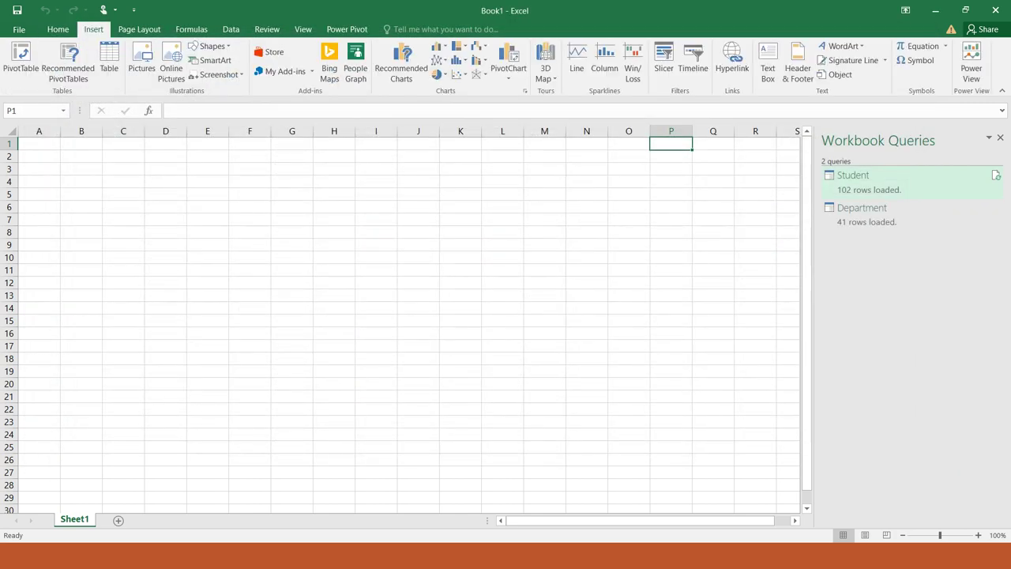
left_click(972, 63)
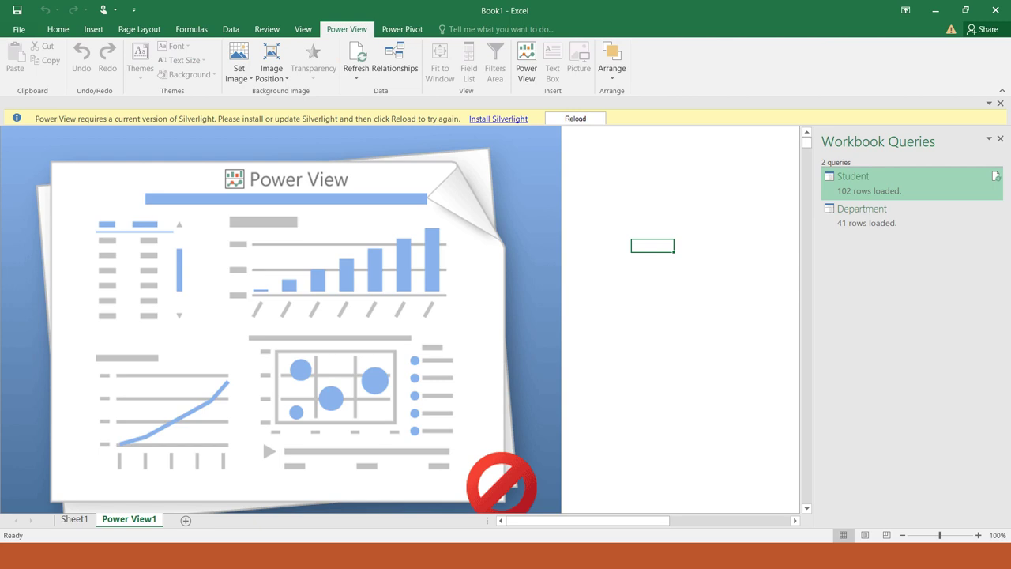
left_click(526, 61)
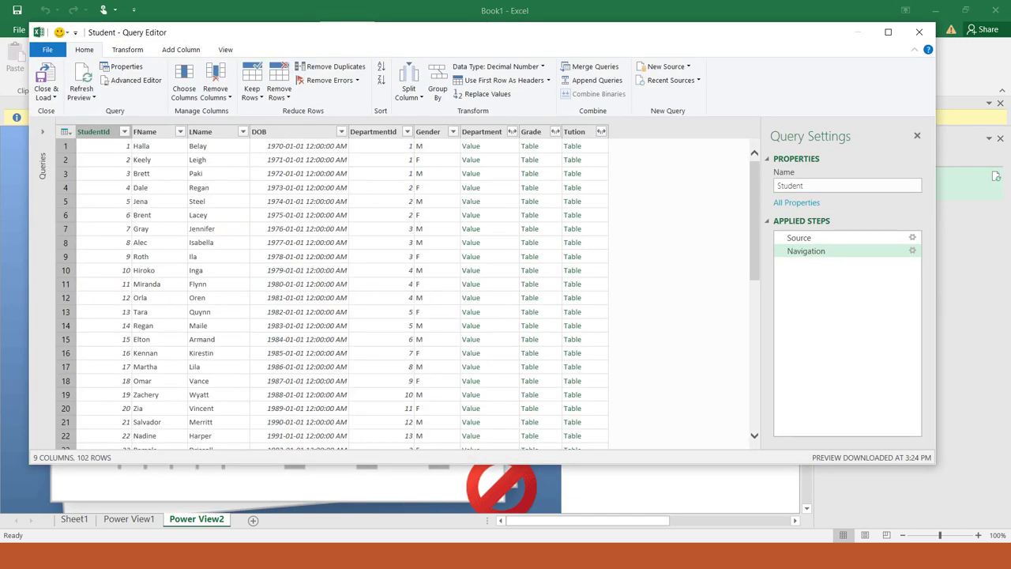
- Look through the Student query's records and transformation options in the Query Editor, and discard changes on closing
left_click(128, 49)
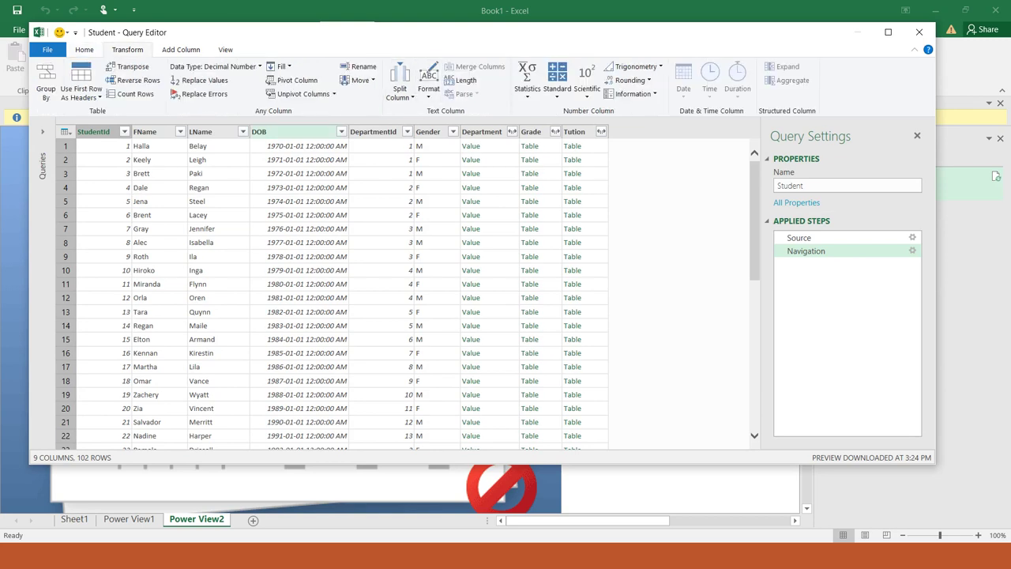
scroll(332, 296, "down", 20)
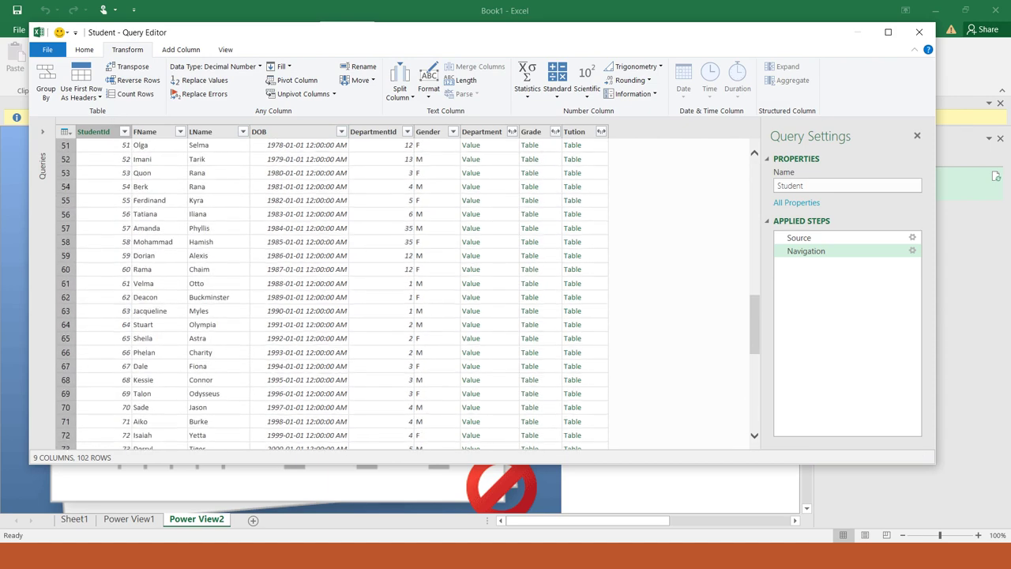
scroll(331, 296, "up", 20)
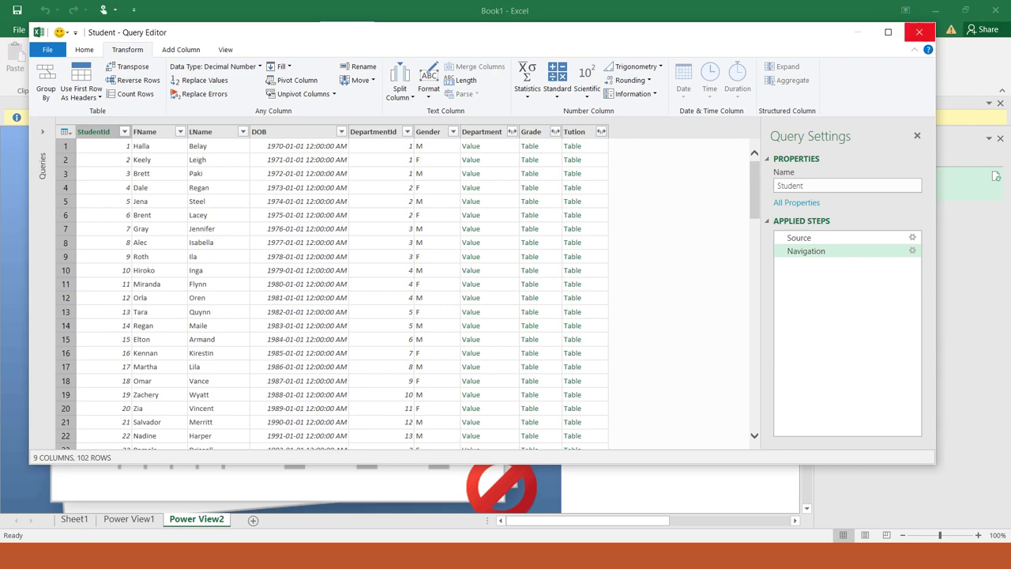
left_click(918, 32)
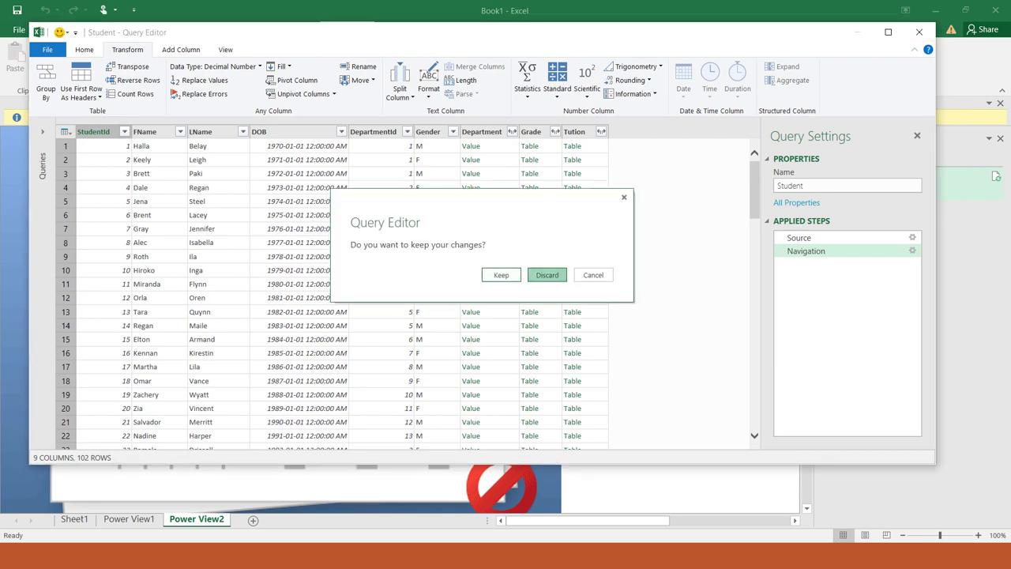
left_click(546, 274)
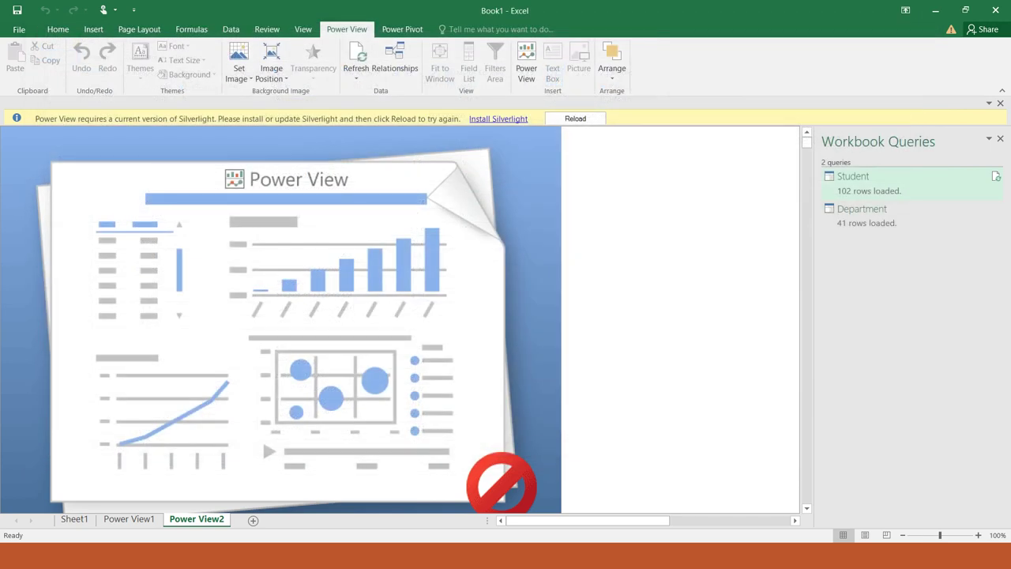
- Dismiss the Silverlight notice and the workbook queries list, and close Book1 without saving
left_click(94, 29)
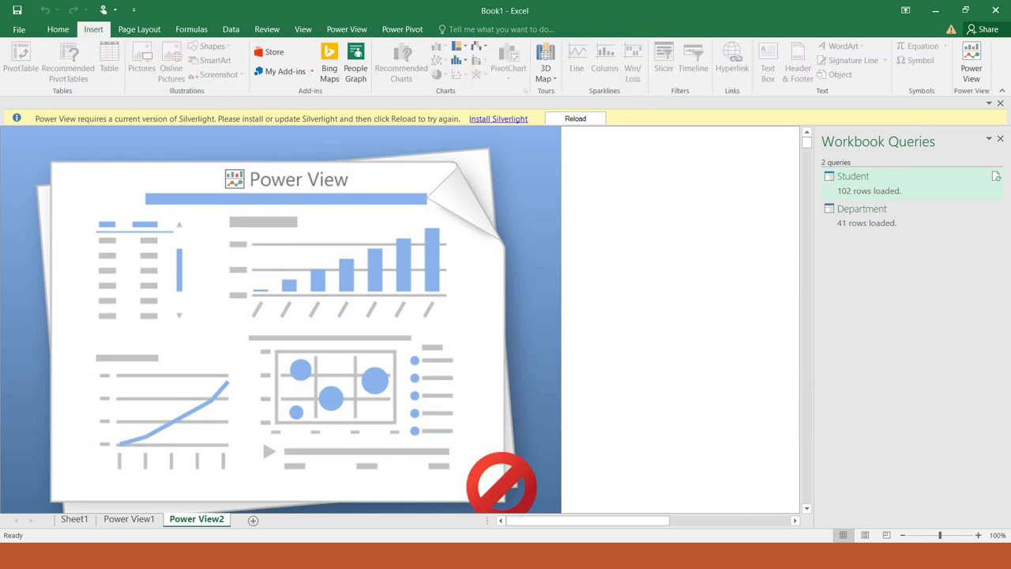
left_click(1000, 103)
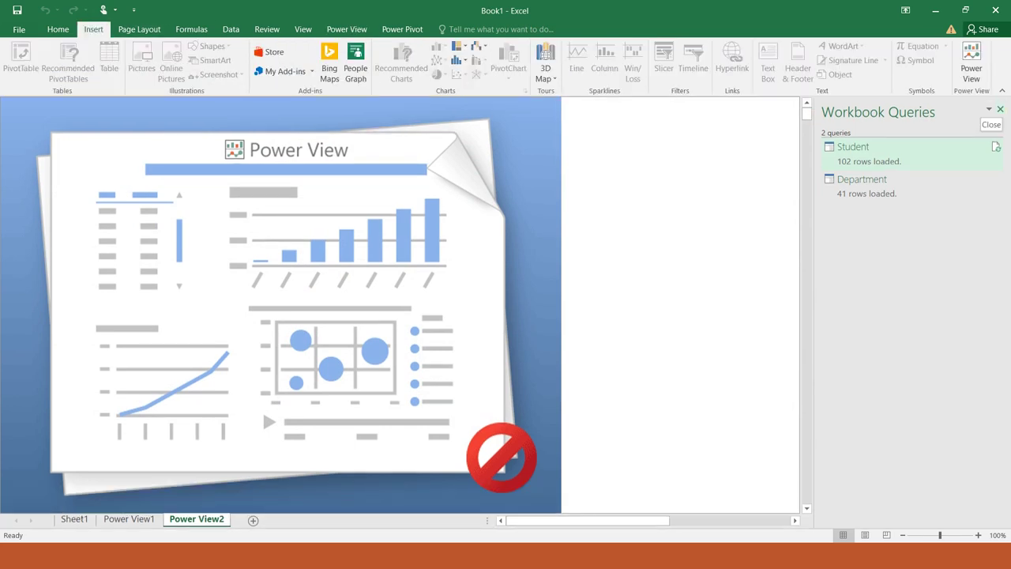
left_click(1000, 110)
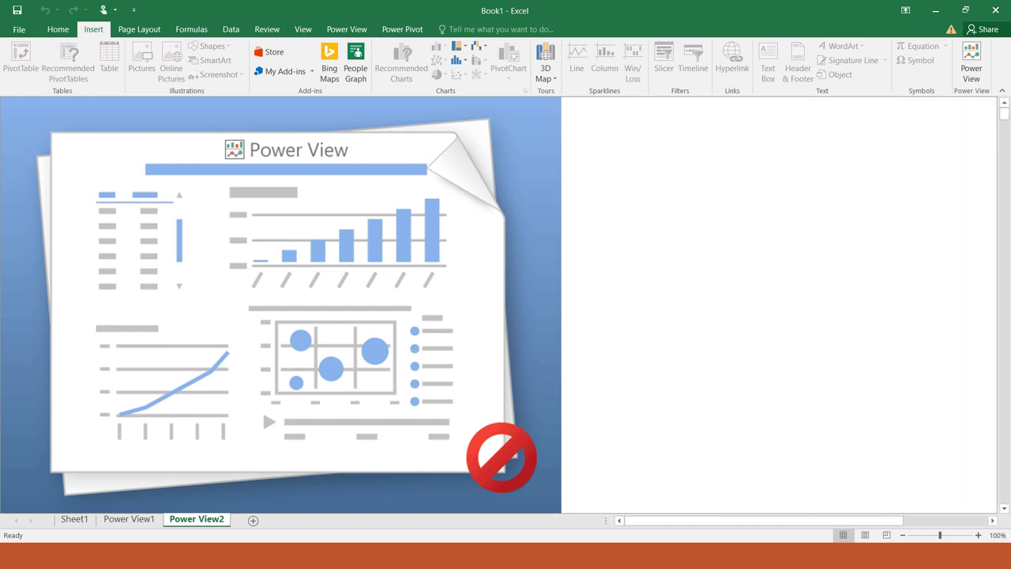
left_click(995, 10)
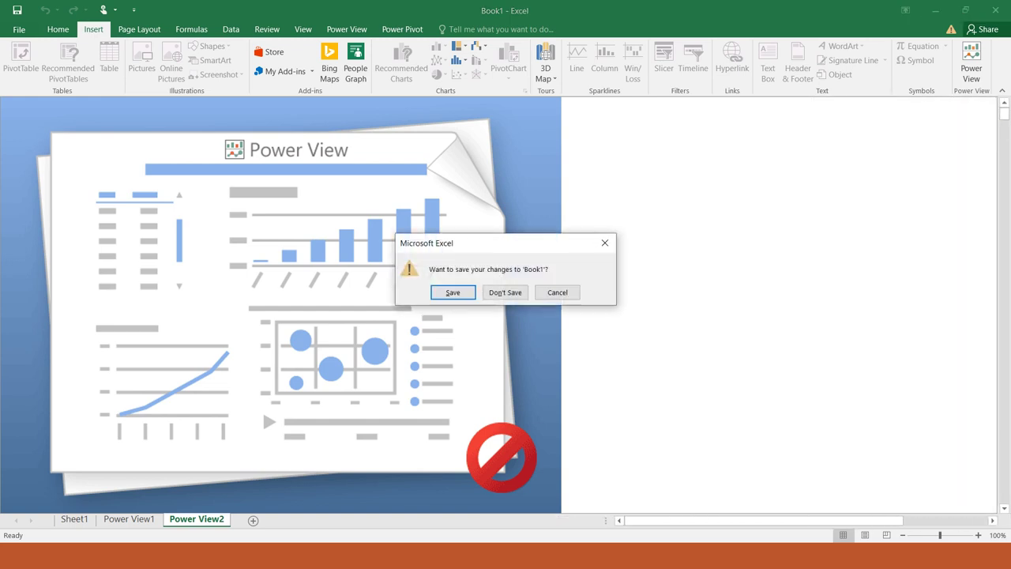
left_click(504, 291)
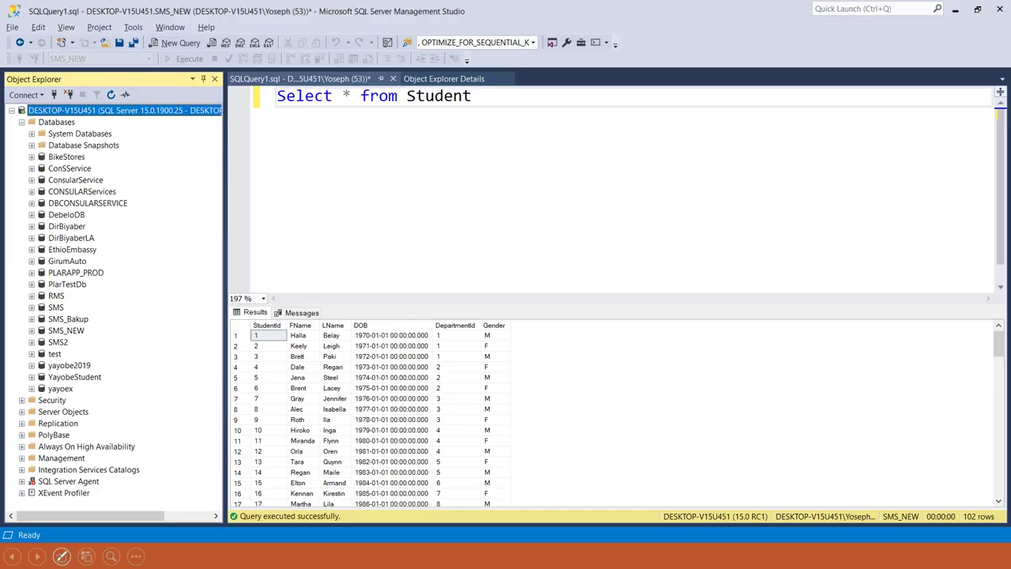
- Start Excel 2016 with a blank workbook and maximize its window
key("super")
type("exce")
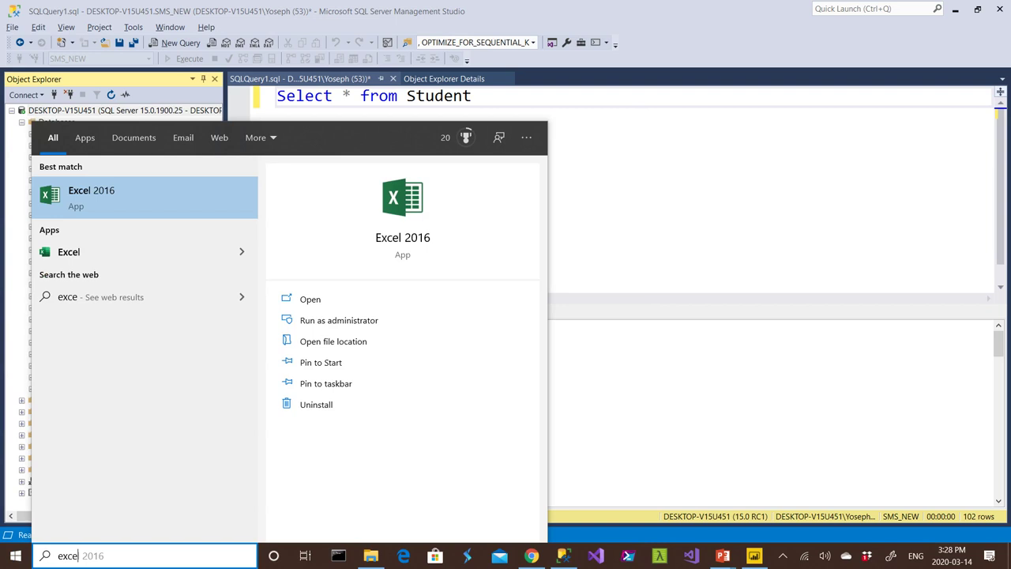
key("Return")
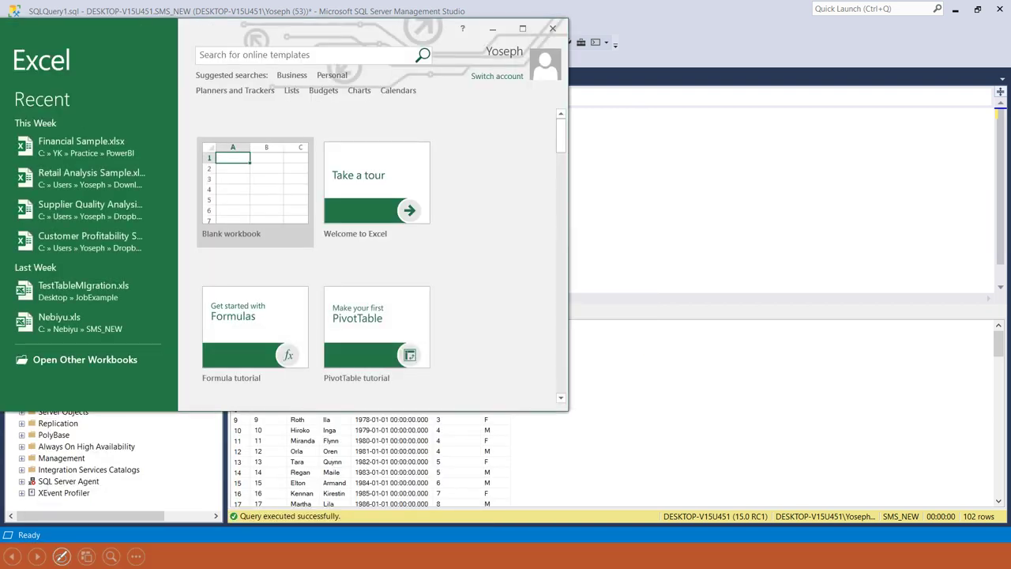
left_click(255, 192)
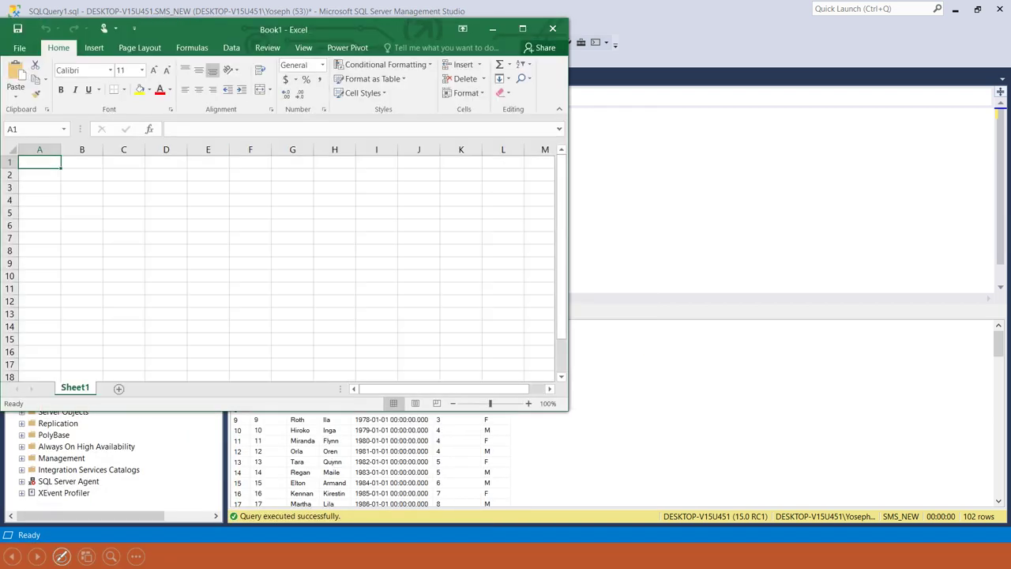
left_click(522, 29)
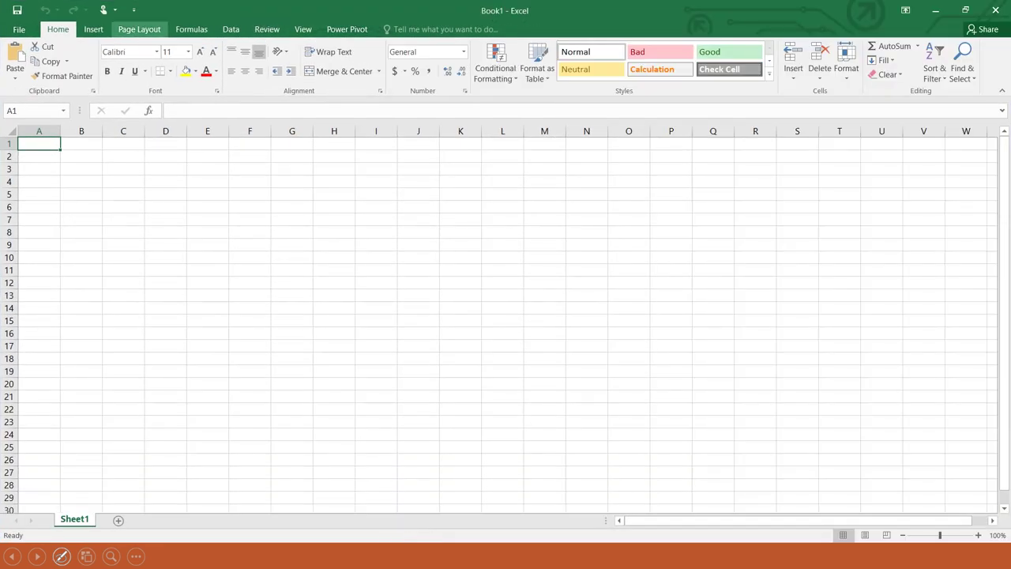
- Look through the database source types available for a new query, without creating one
left_click(93, 30)
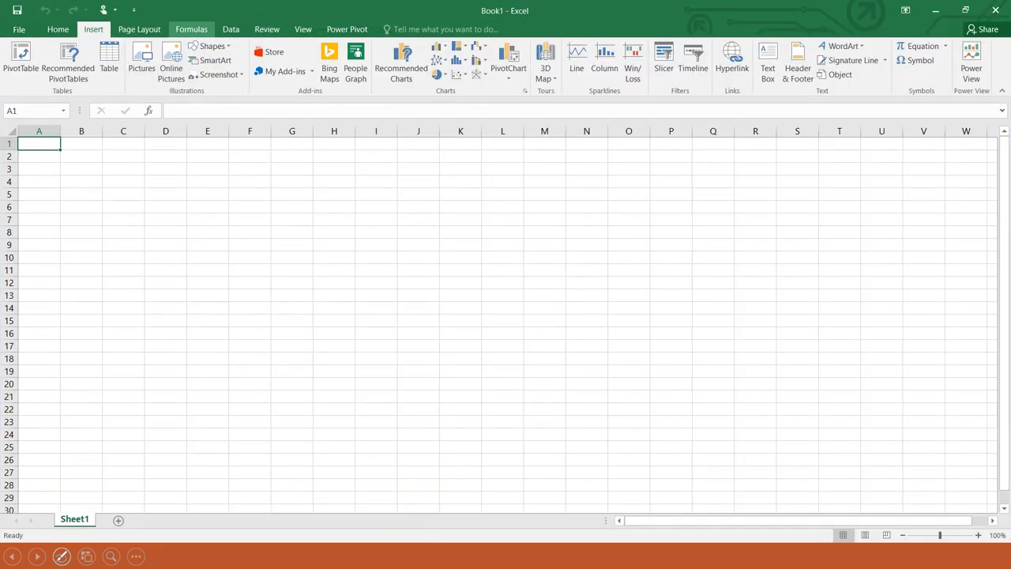
left_click(230, 29)
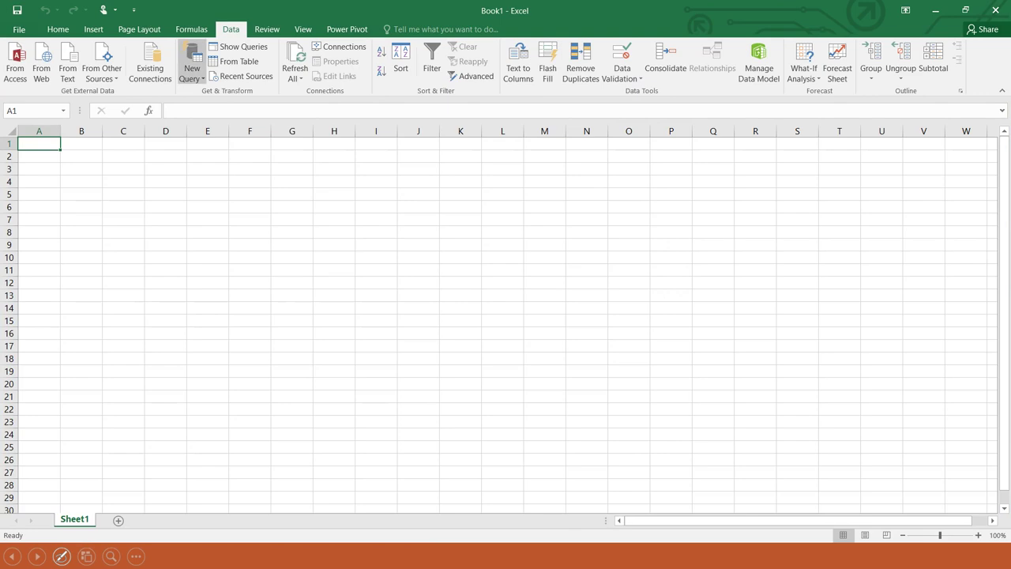
left_click(192, 70)
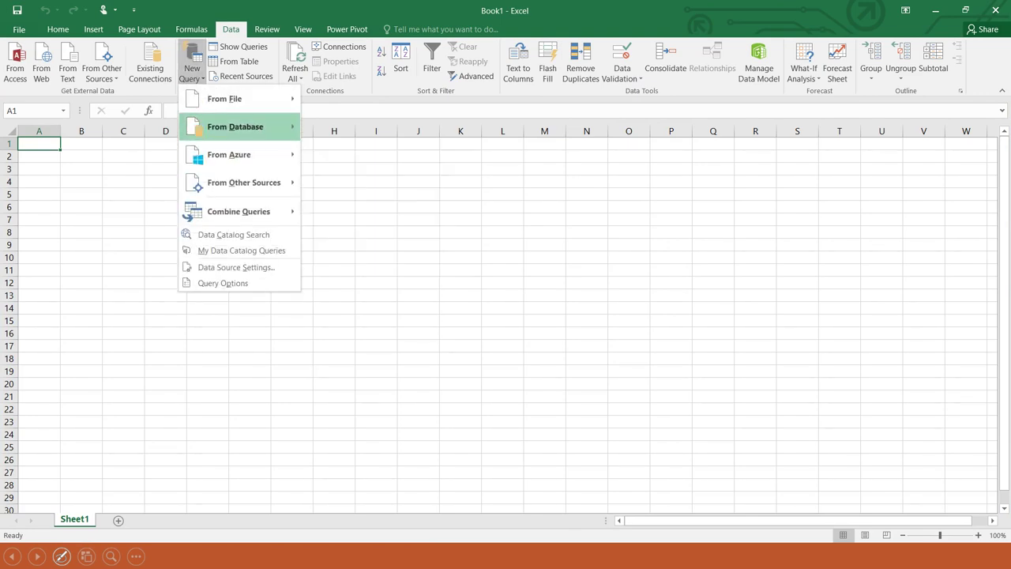
mouse_move(235, 126)
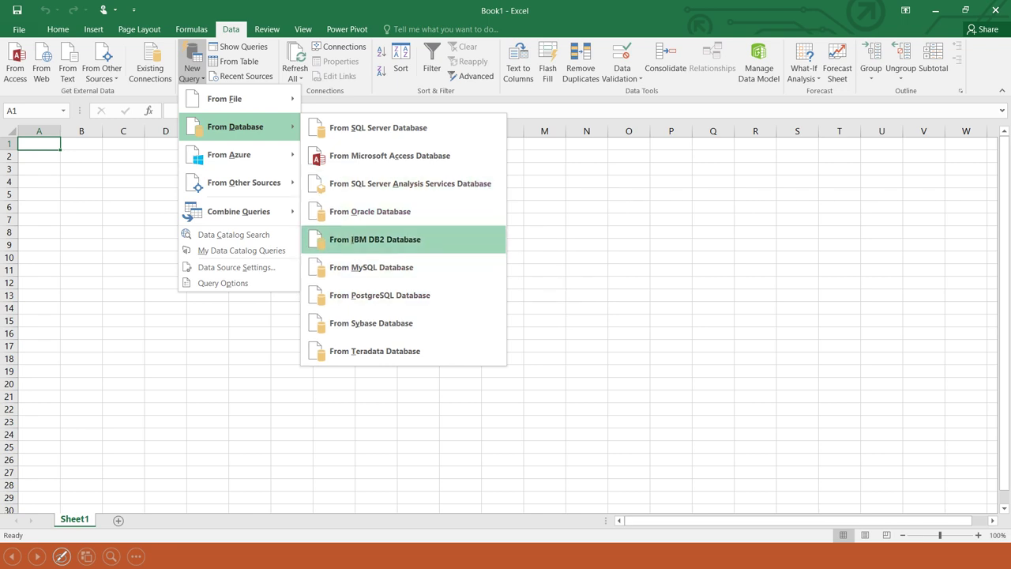
key("Escape")
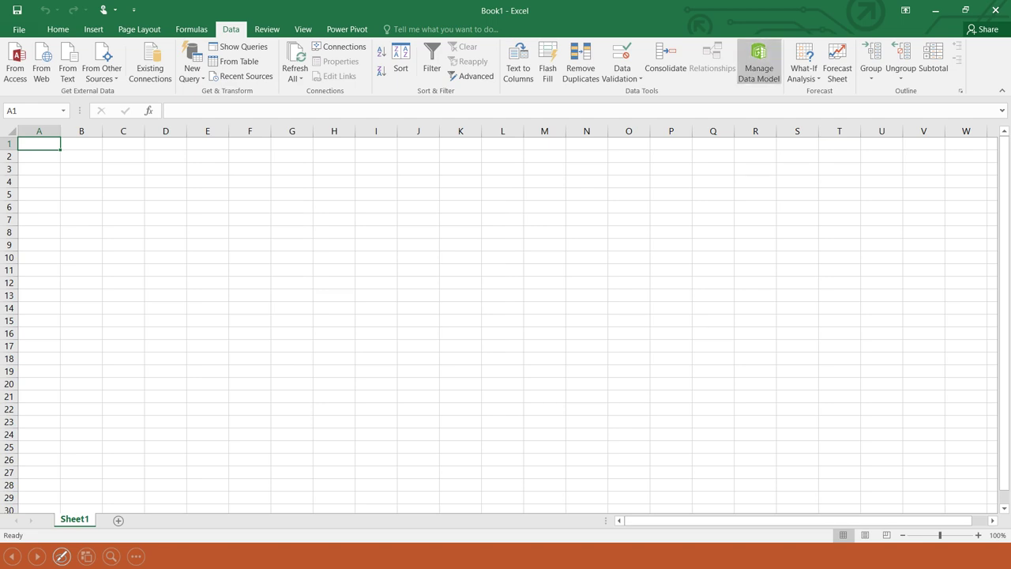
- View the workbook's empty data model in Power Pivot, close it, and look at the Power View insert option
left_click(759, 62)
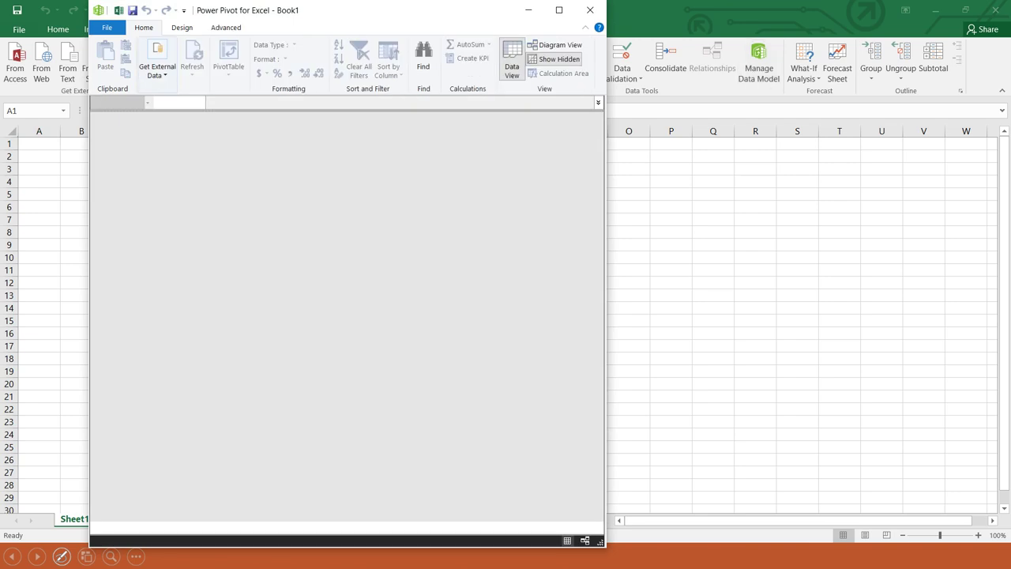
left_click(590, 10)
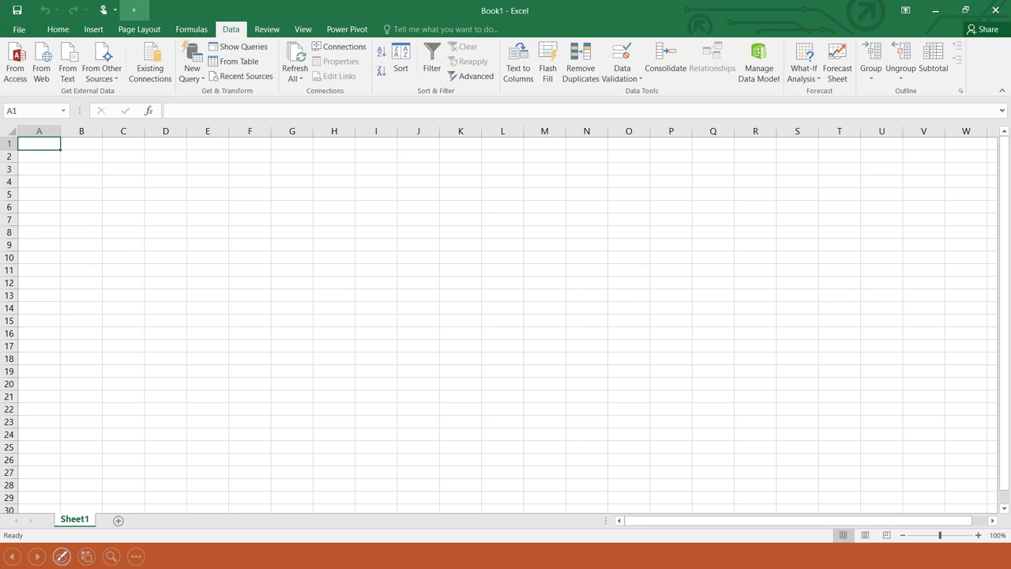
left_click(93, 29)
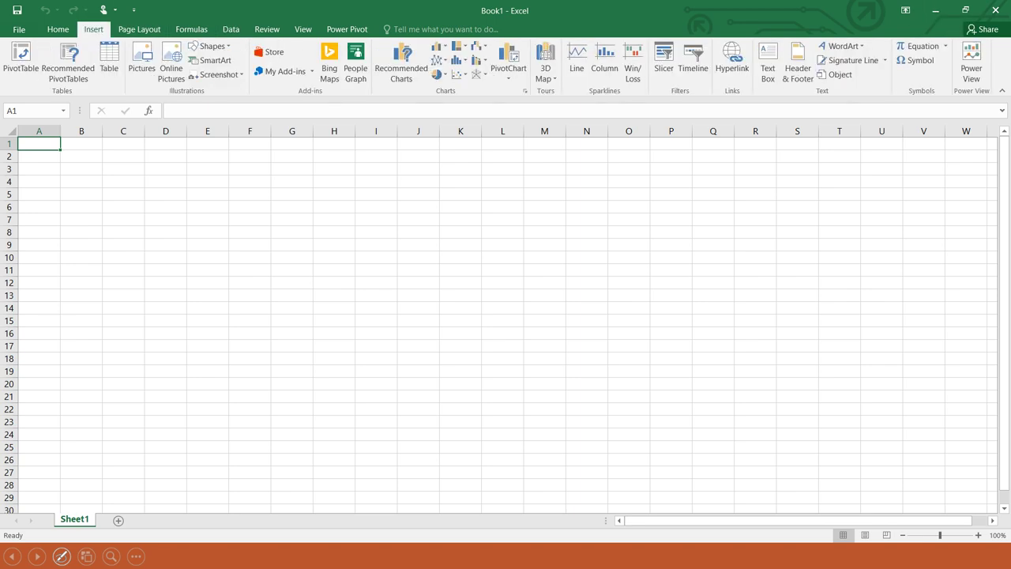
- Minimize the blank workbook and switch to the presentation's "Using Excel" slide
left_click(935, 11)
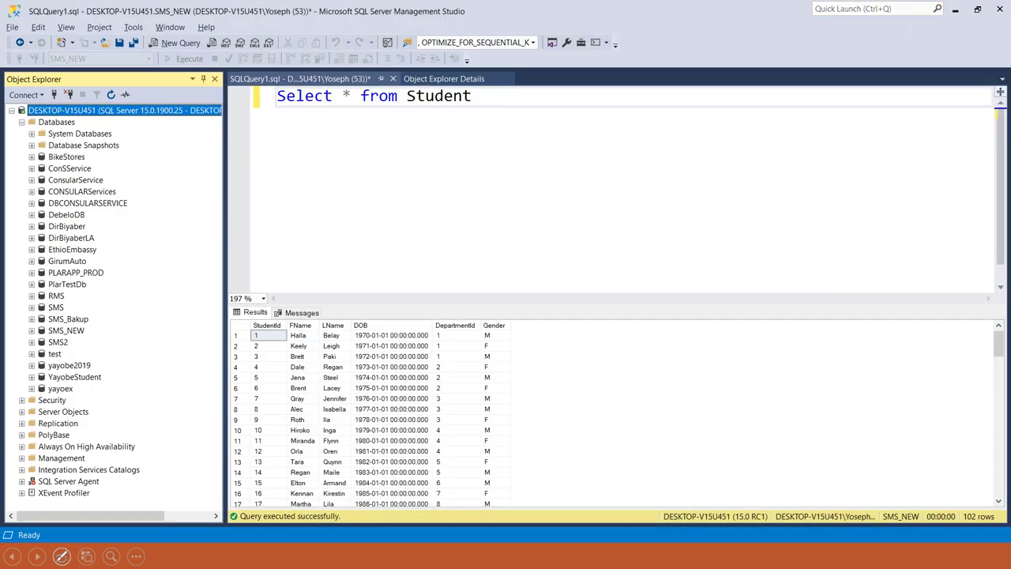
key("alt+Tab")
key("alt+Tab")
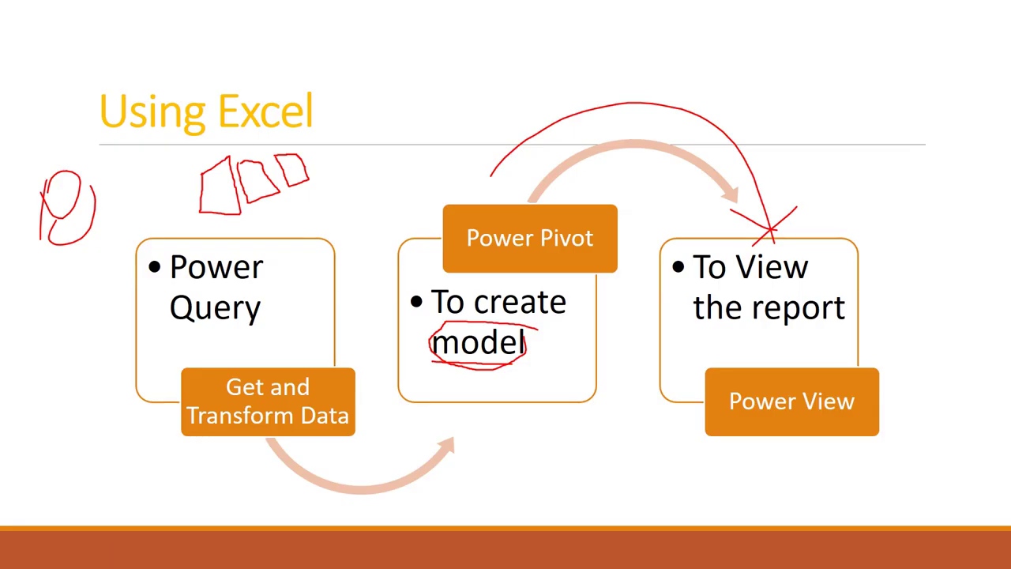